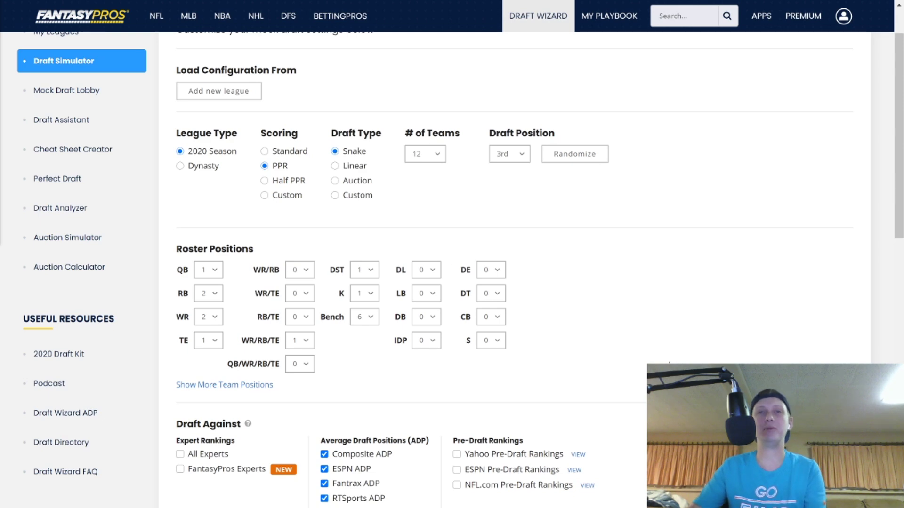
Step: Start a 12-team PPR snake mock draft from the 3rd position and dismiss the welcome message
{"action": "scroll", "coordinate": [452, 268], "scroll_direction": "down", "scroll_amount": 1}
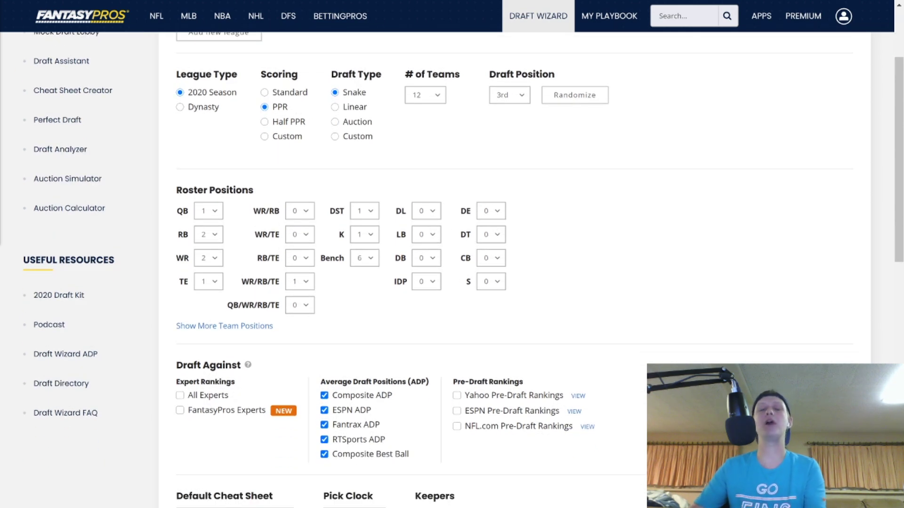
{"action": "scroll", "coordinate": [704, 362], "scroll_direction": "down", "scroll_amount": 1}
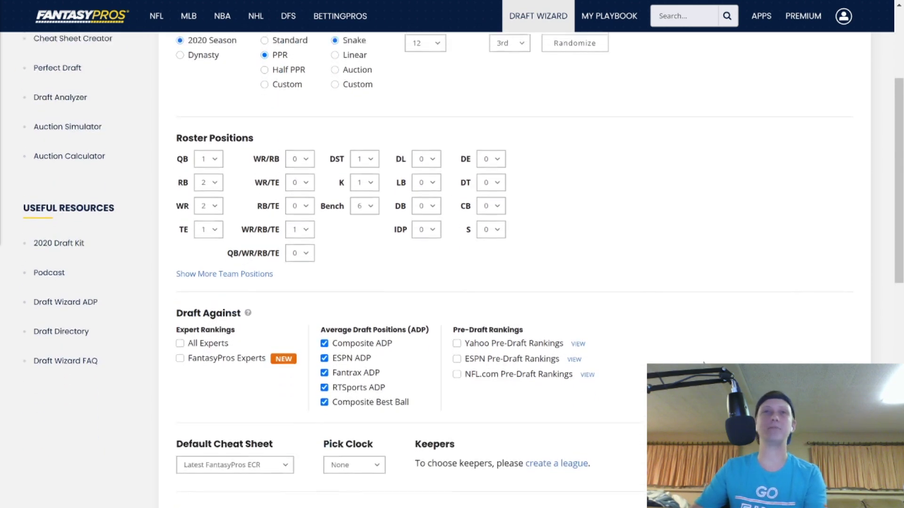
{"action": "scroll", "coordinate": [703, 363], "scroll_direction": "up", "scroll_amount": 2}
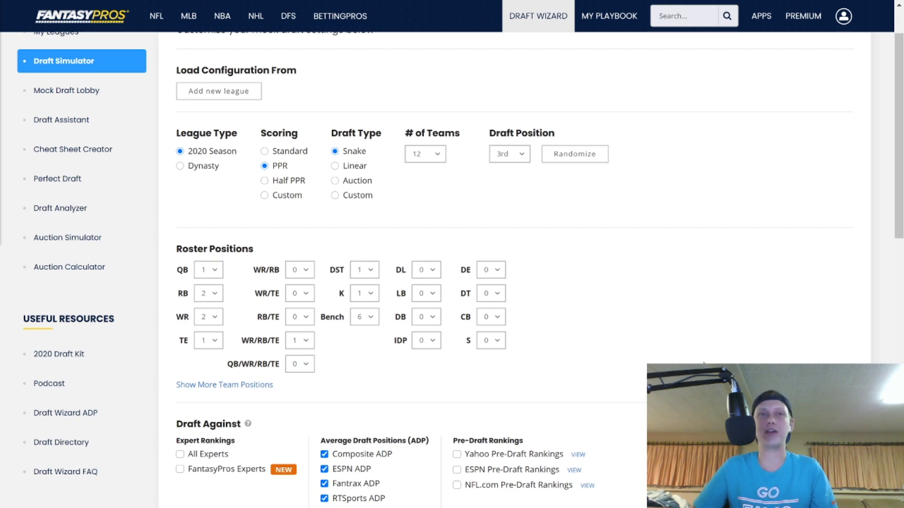
{"action": "scroll", "coordinate": [651, 262], "scroll_direction": "down", "scroll_amount": 5}
{"action": "left_click", "coordinate": [238, 401]}
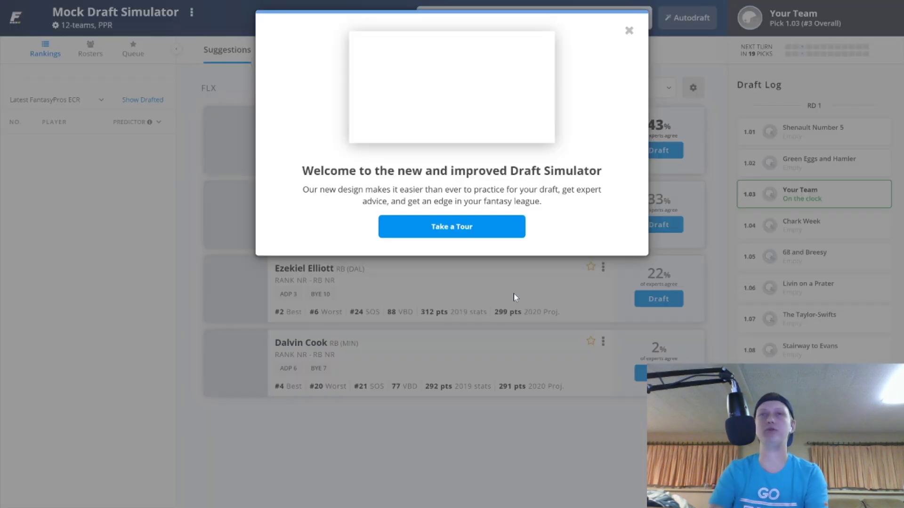
{"action": "left_click", "coordinate": [628, 33]}
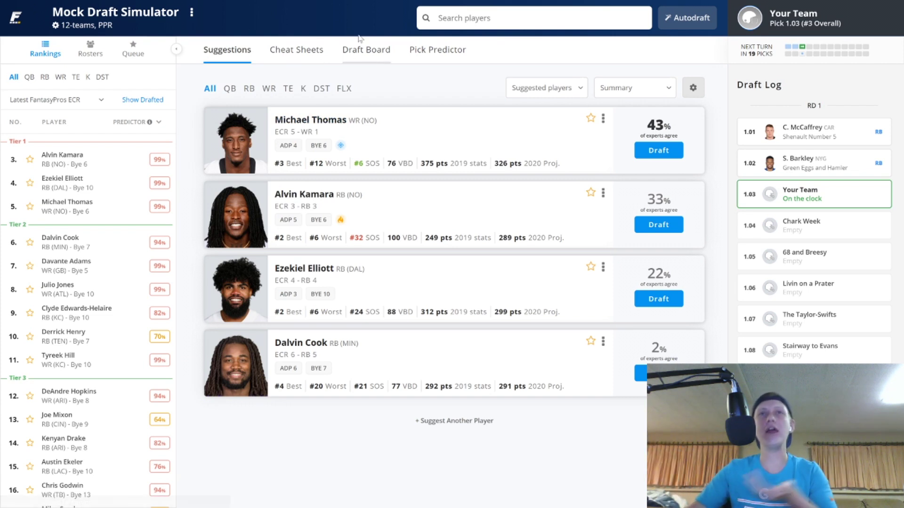
Step: Look over the draft board and hide drafted players in the cheat sheets
{"action": "left_click", "coordinate": [365, 51]}
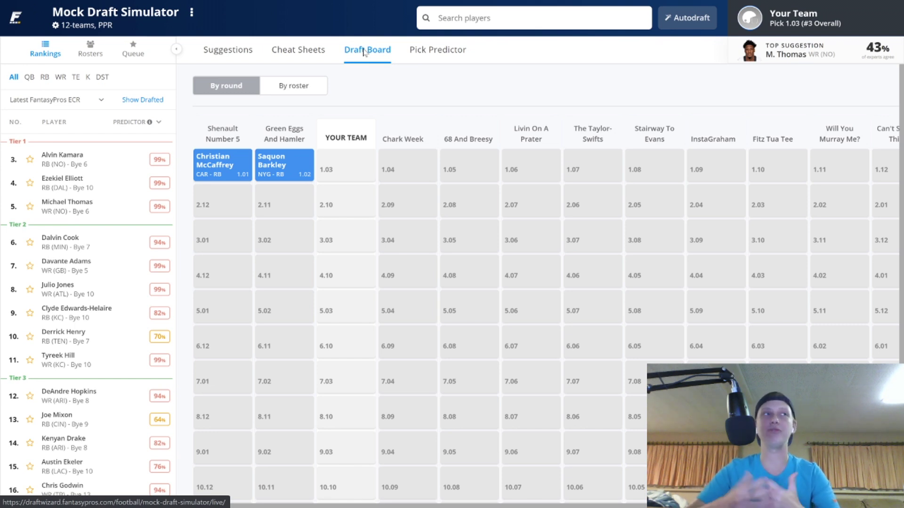
{"action": "left_click", "coordinate": [311, 50]}
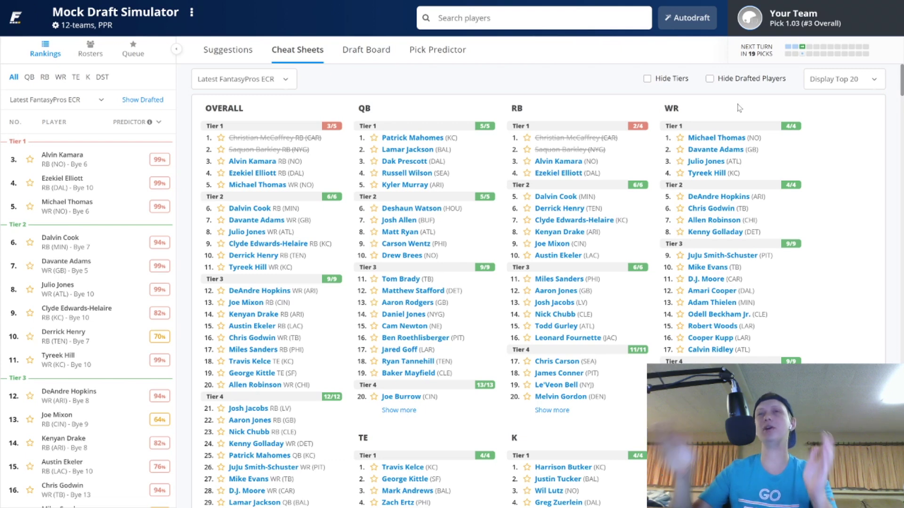
{"action": "left_click", "coordinate": [725, 78]}
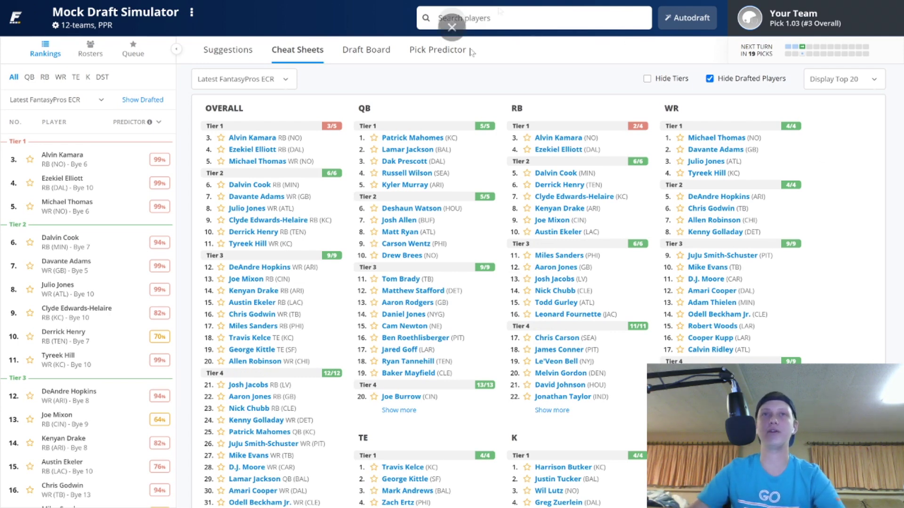
{"action": "left_click", "coordinate": [352, 55]}
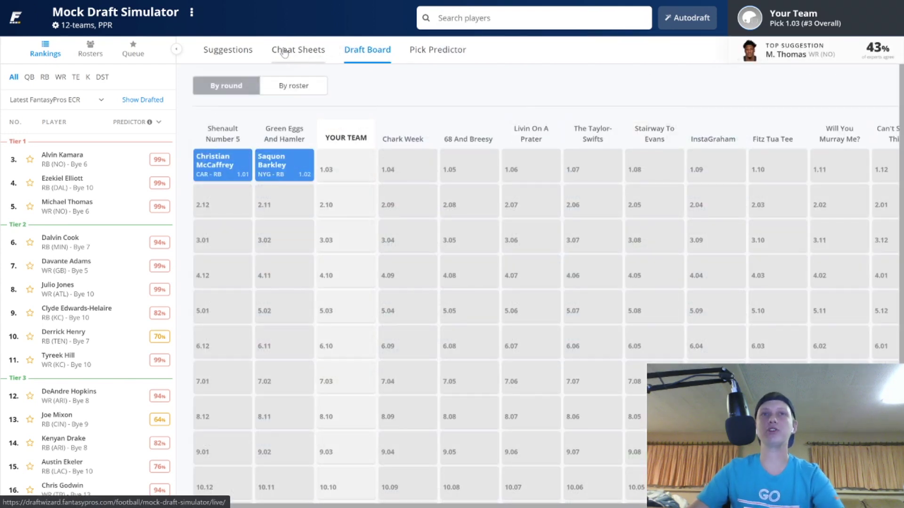
{"action": "left_click", "coordinate": [285, 55]}
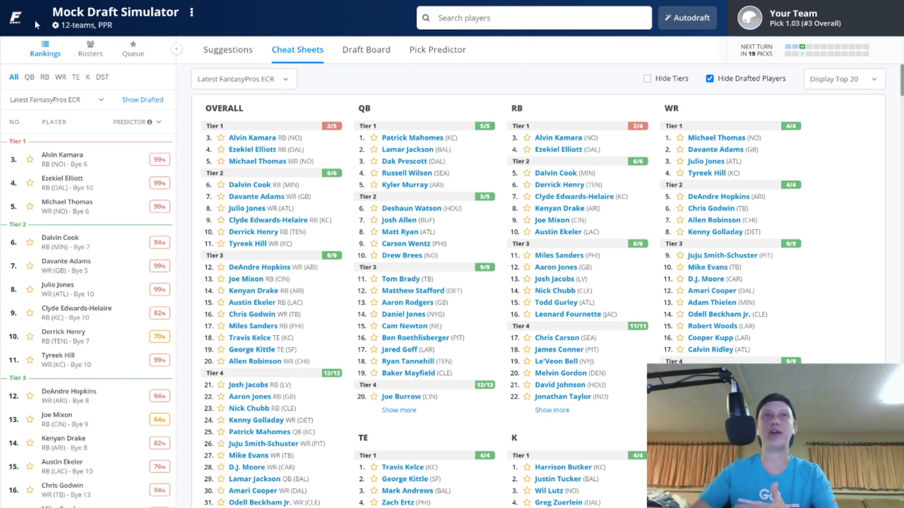
Step: Display your team's roster beside the cheat sheets and draft running back Ezekiel Elliott with pick 1.03
{"action": "left_click", "coordinate": [89, 60]}
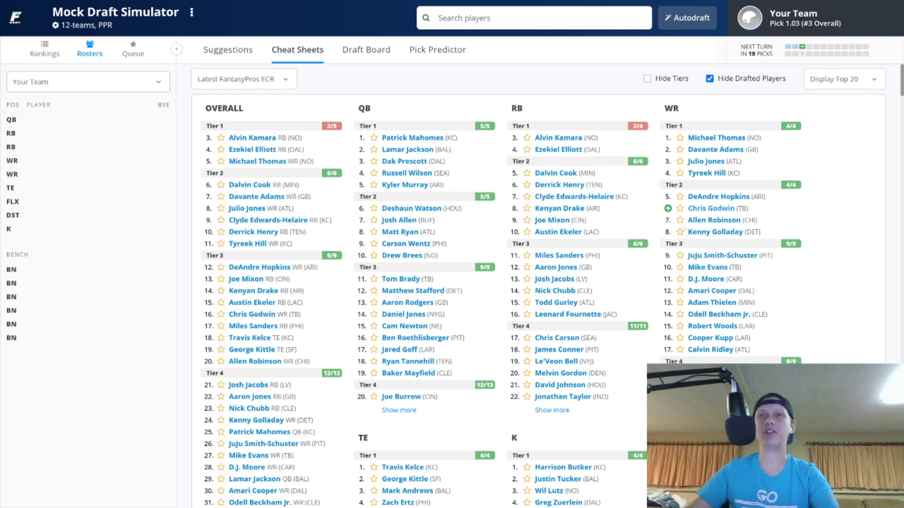
{"action": "left_click", "coordinate": [579, 150]}
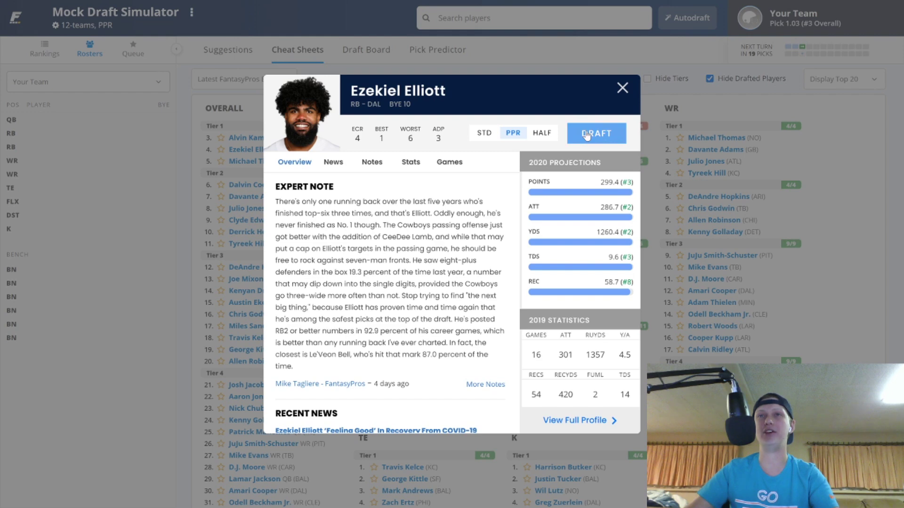
{"action": "left_click", "coordinate": [653, 142]}
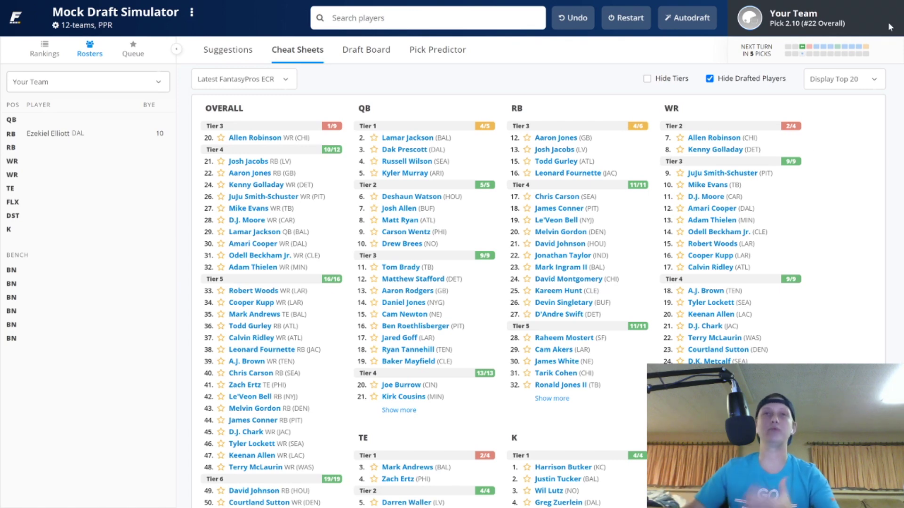
Step: Review the first two rounds on the draft board and draft running back Josh Jacobs with pick 2.10
{"action": "left_click", "coordinate": [364, 48]}
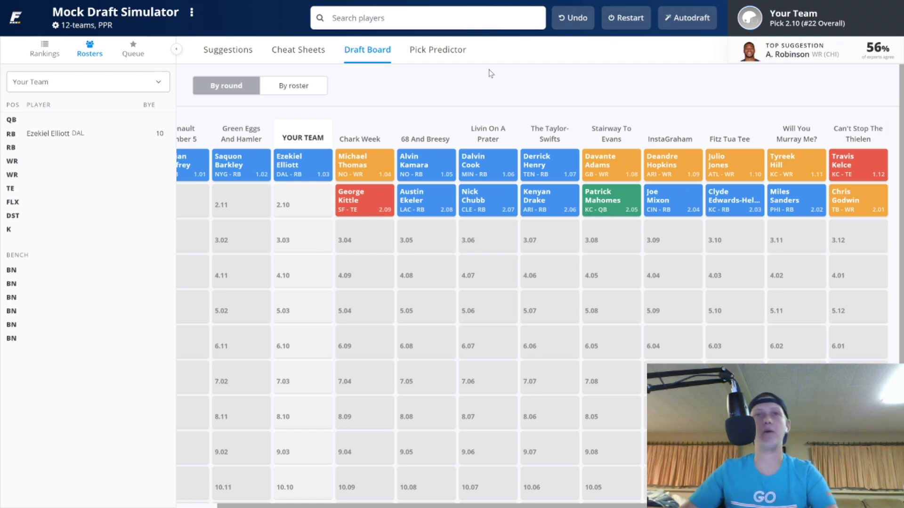
{"action": "scroll", "coordinate": [326, 491], "scroll_direction": "left", "scroll_amount": 2}
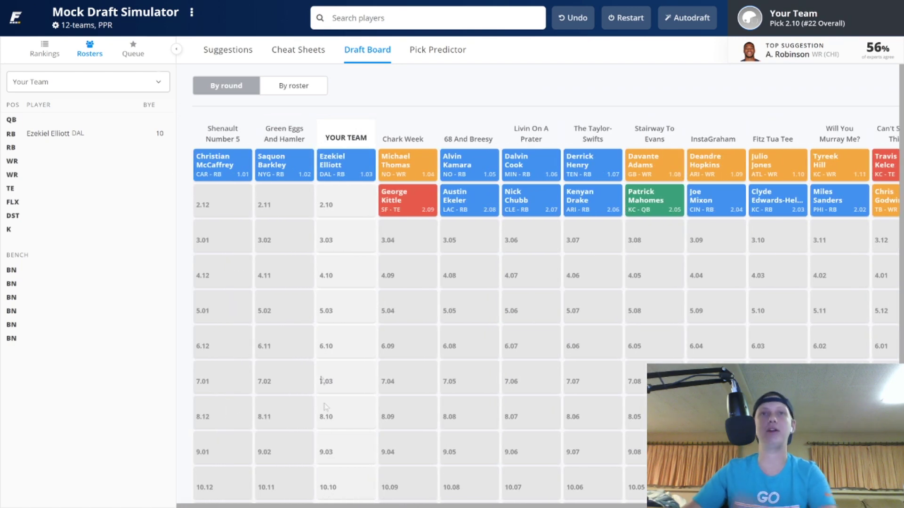
{"action": "left_click", "coordinate": [307, 59]}
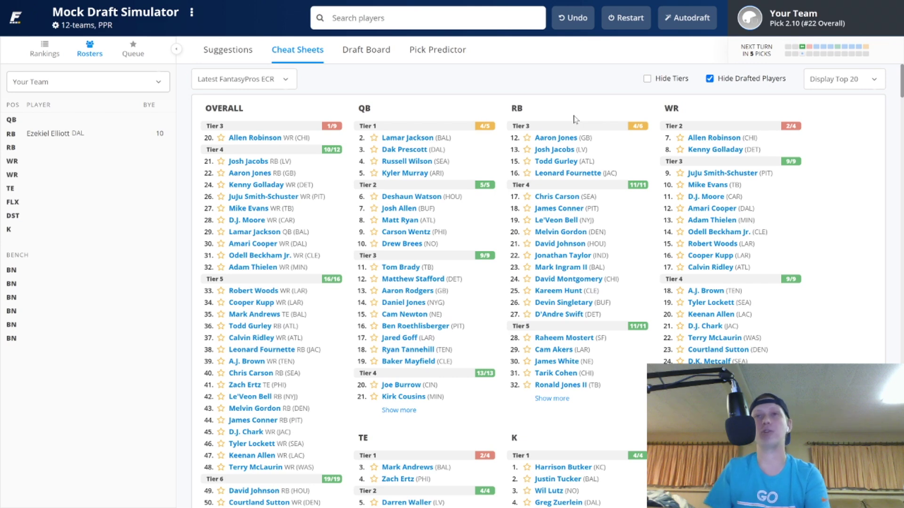
{"action": "left_click", "coordinate": [554, 149]}
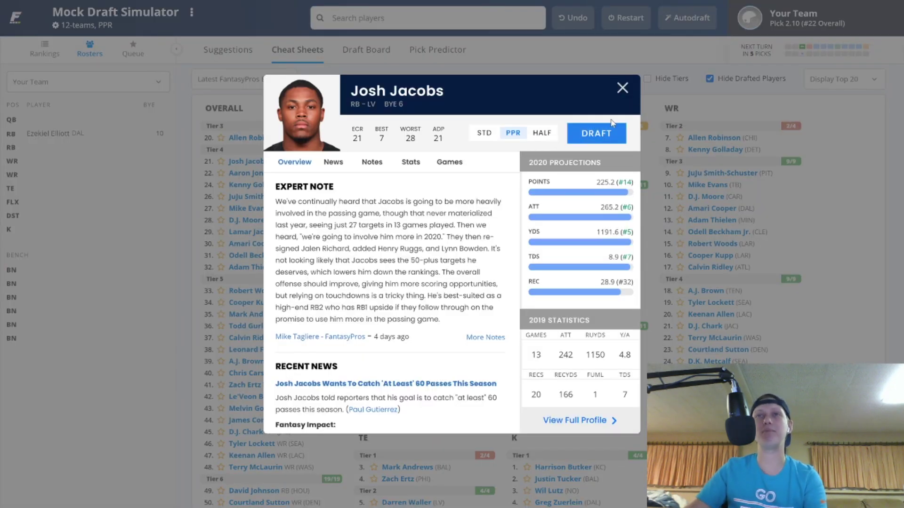
{"action": "left_click", "coordinate": [753, 153]}
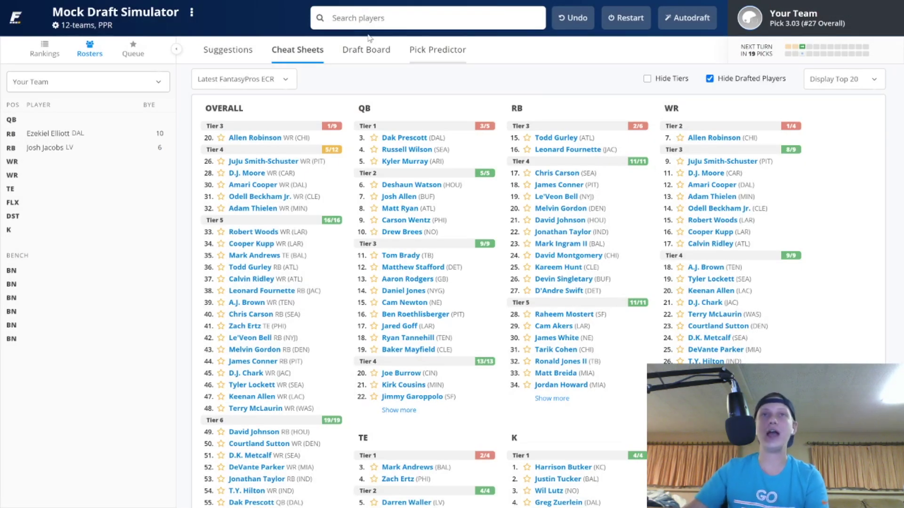
Step: Compare the draft board with the cheat sheets and draft wide receiver D.J. Moore with pick 3.03
{"action": "left_click", "coordinate": [369, 51]}
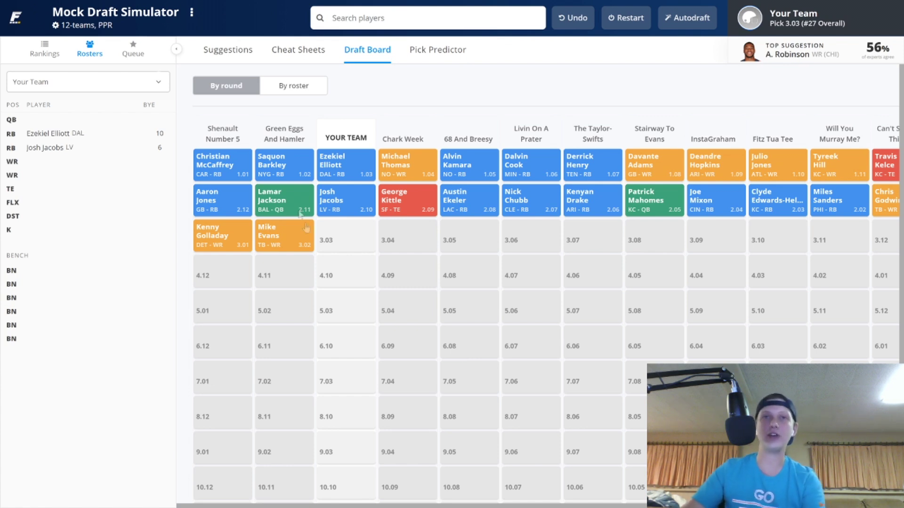
{"action": "left_click", "coordinate": [286, 53]}
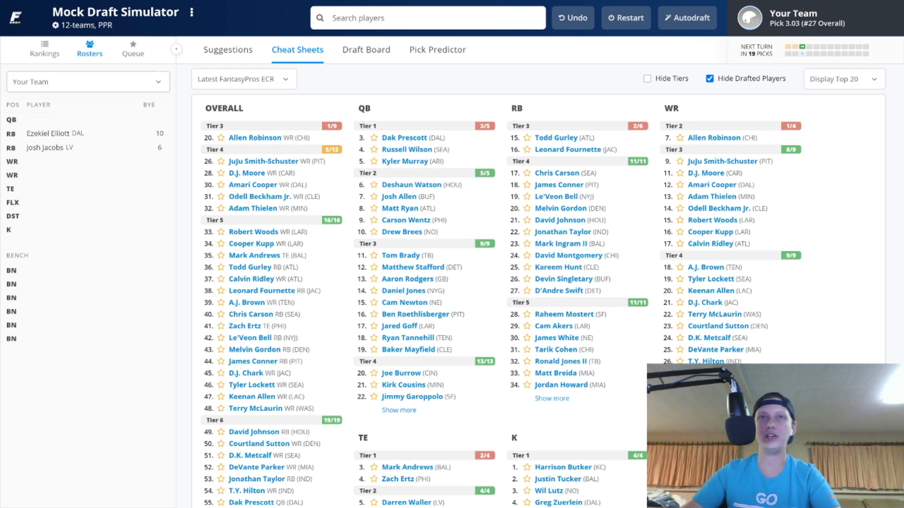
{"action": "left_click", "coordinate": [356, 50]}
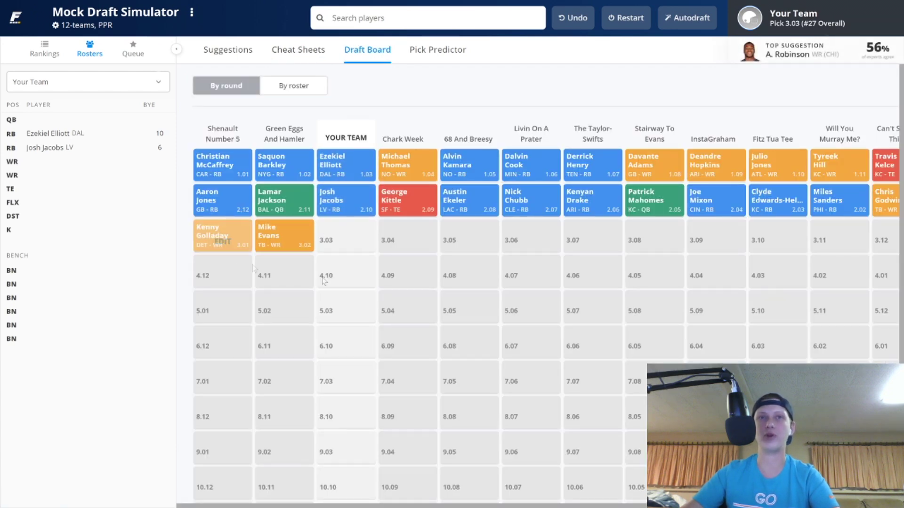
{"action": "left_click", "coordinate": [296, 53]}
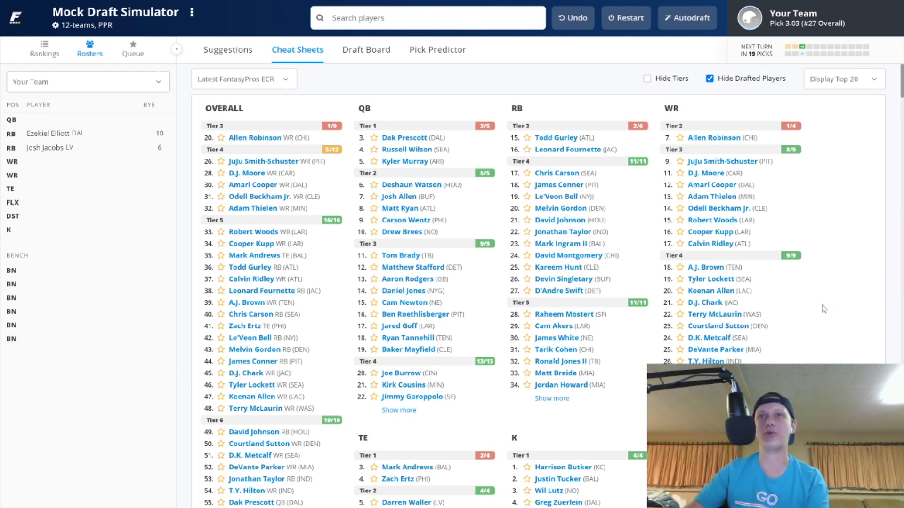
{"action": "left_click", "coordinate": [712, 178]}
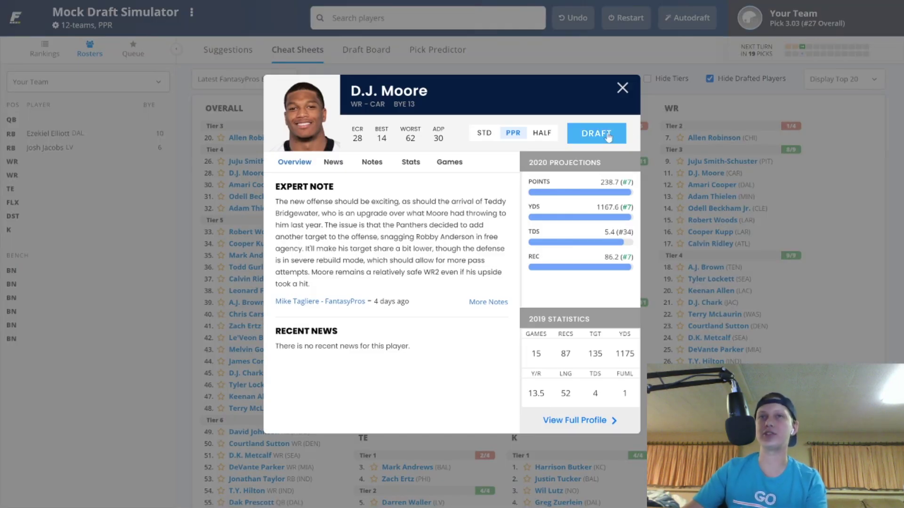
{"action": "left_click", "coordinate": [893, 231]}
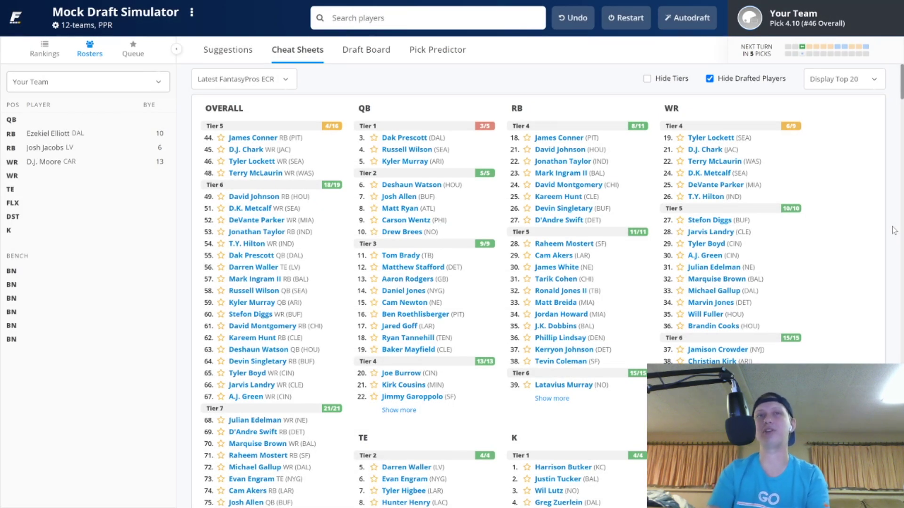
Step: Review the other teams' picks through round four and draft running back Jonathan Taylor with pick 4.10
{"action": "left_click", "coordinate": [372, 51]}
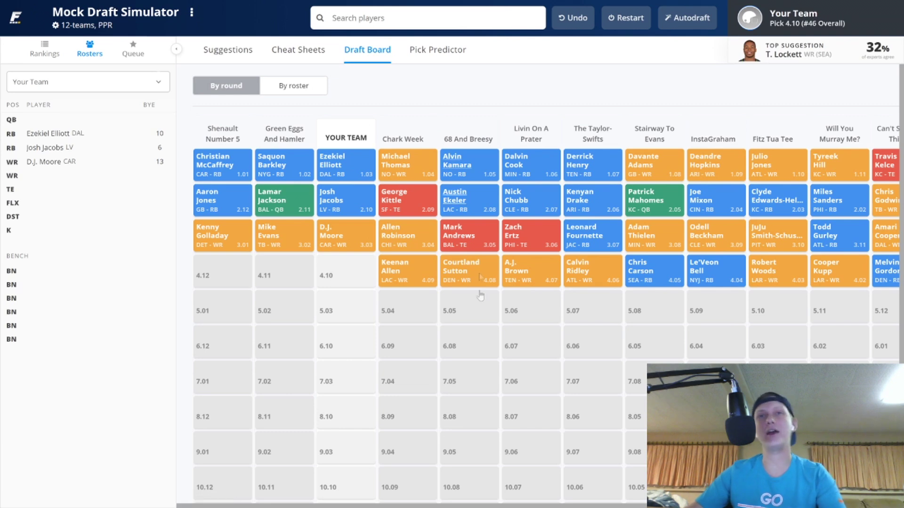
{"action": "scroll", "coordinate": [408, 507], "scroll_direction": "right", "scroll_amount": 2}
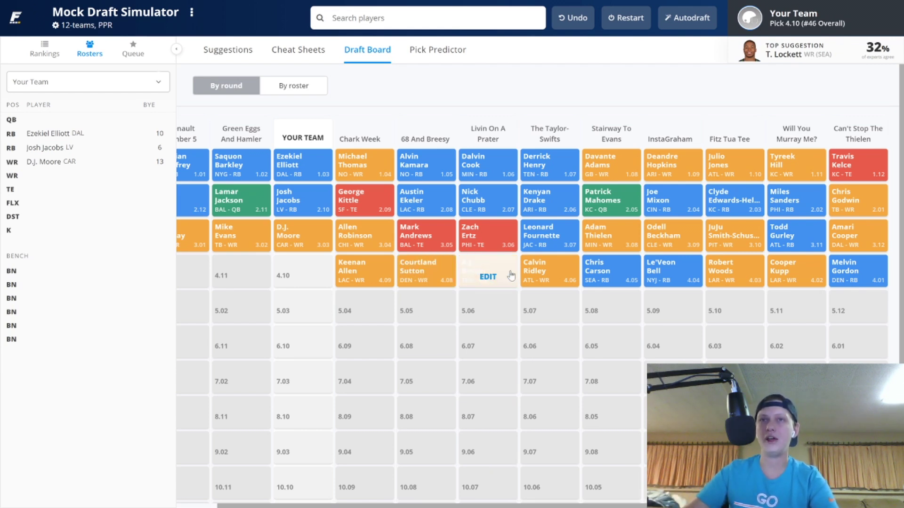
{"action": "left_click", "coordinate": [299, 50]}
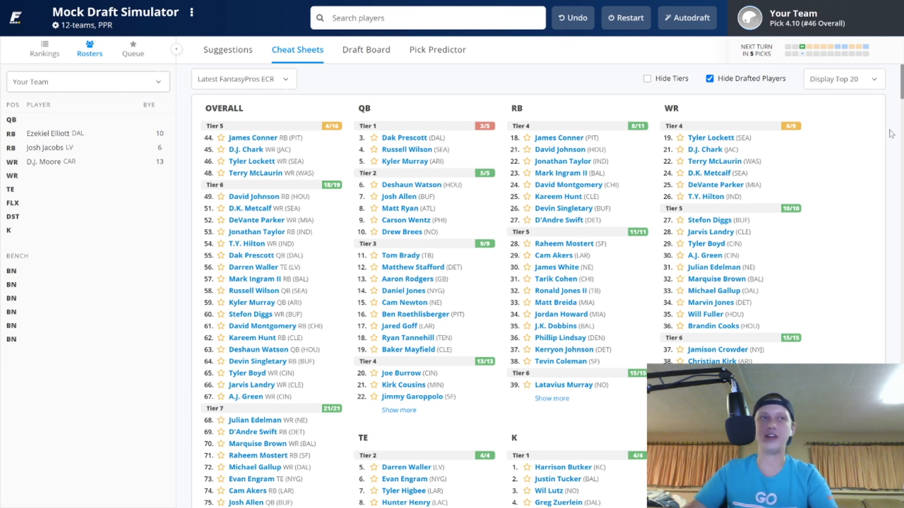
{"action": "mouse_move", "coordinate": [557, 152]}
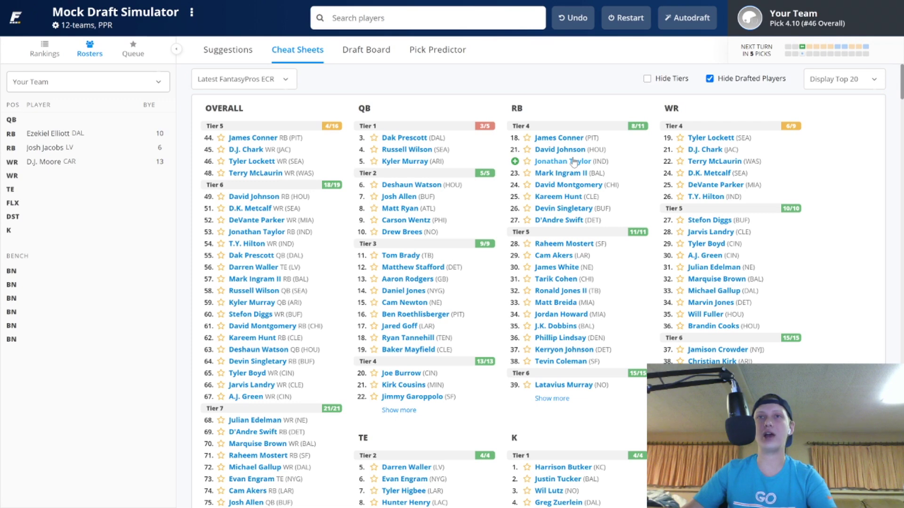
{"action": "left_click", "coordinate": [574, 161]}
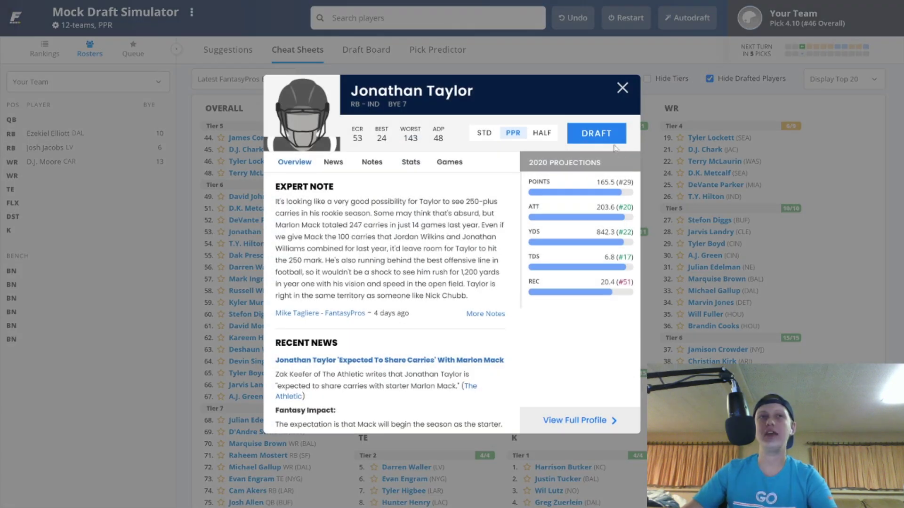
{"action": "left_click", "coordinate": [606, 137]}
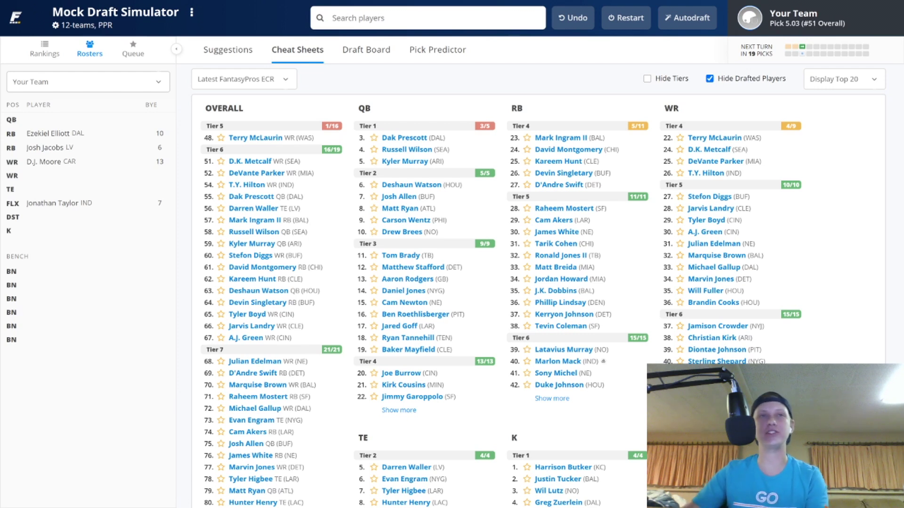
Step: Check the draft board and draft wide receiver Terry McLaurin from the cheat sheets with pick 5.03
{"action": "left_click", "coordinate": [368, 51]}
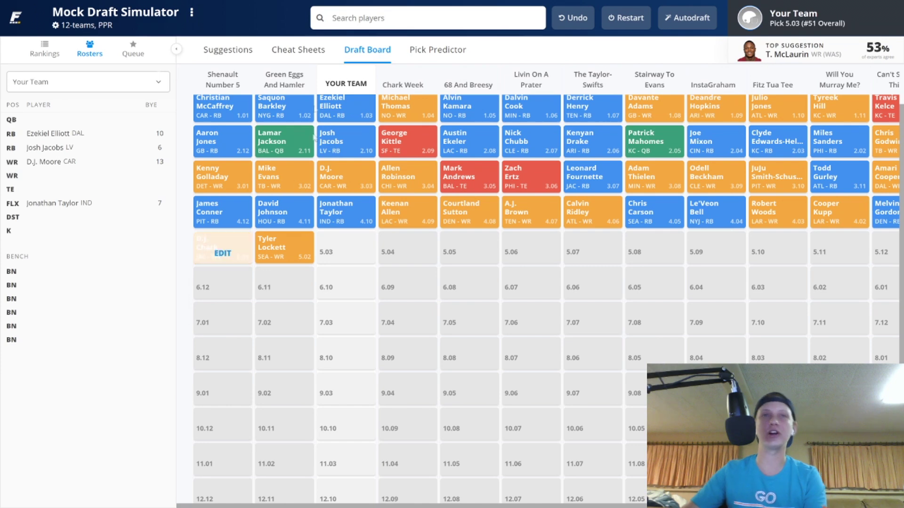
{"action": "left_click", "coordinate": [296, 52]}
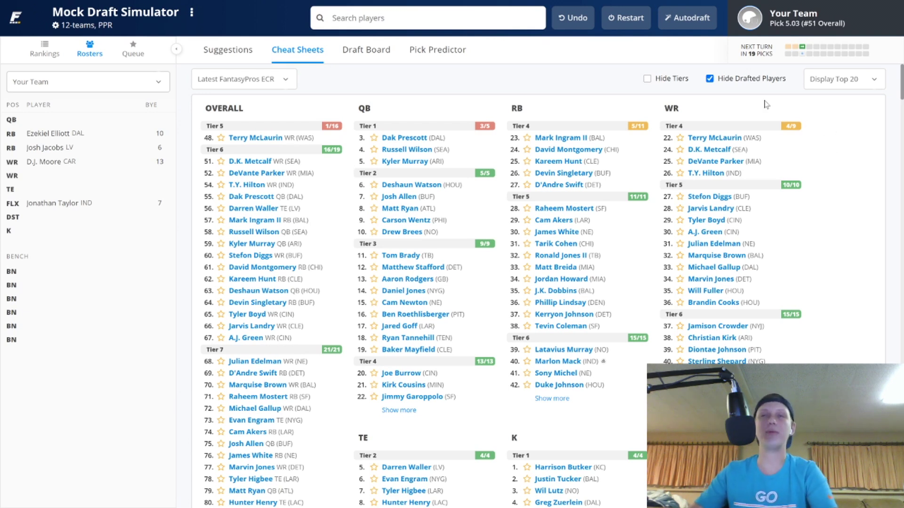
{"action": "left_click", "coordinate": [729, 139]}
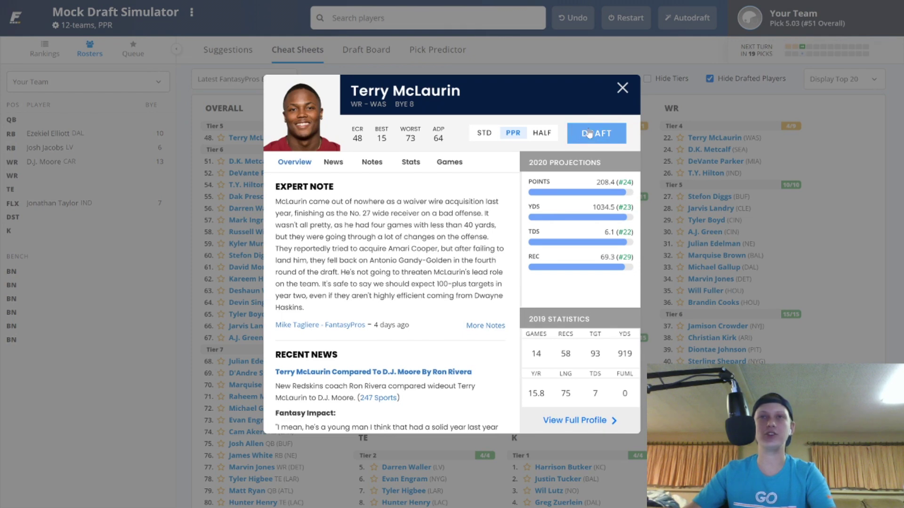
{"action": "left_click", "coordinate": [846, 136]}
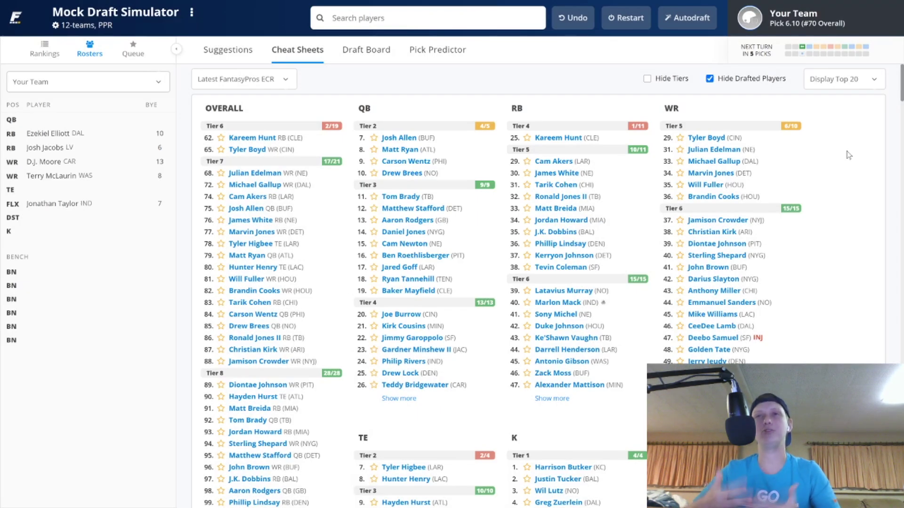
Step: Compare the round-six picks on the draft board with the cheat sheets and draft wide receiver Tyler Boyd with pick 6.10
{"action": "left_click", "coordinate": [366, 49]}
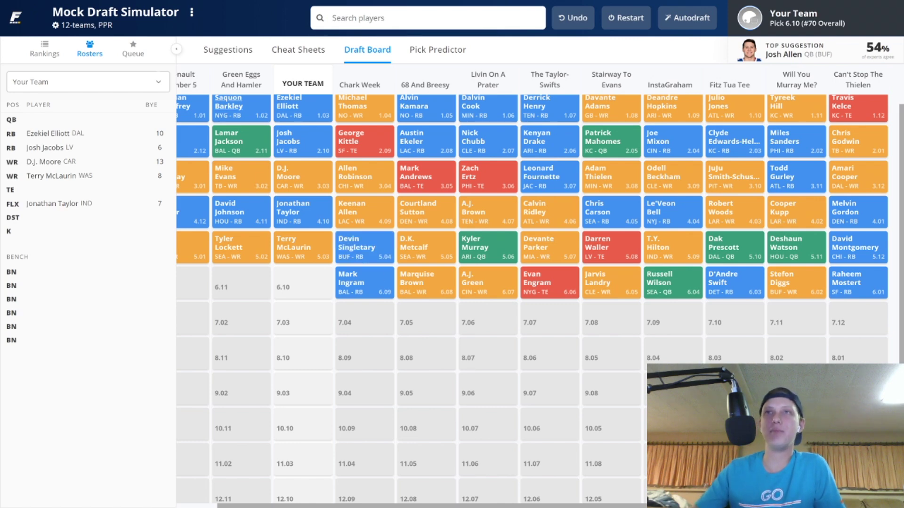
{"action": "left_click", "coordinate": [301, 57]}
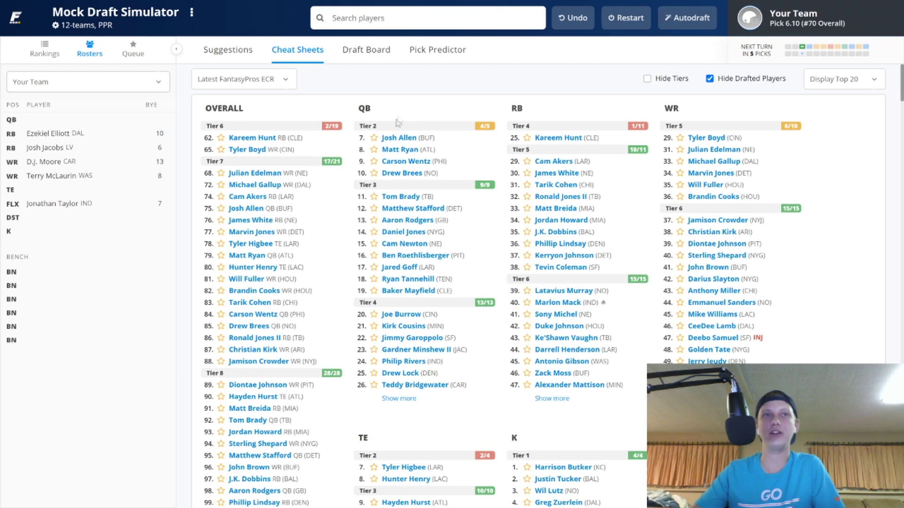
{"action": "scroll", "coordinate": [486, 145], "scroll_direction": "down", "scroll_amount": 1}
{"action": "scroll", "coordinate": [474, 178], "scroll_direction": "up", "scroll_amount": 1}
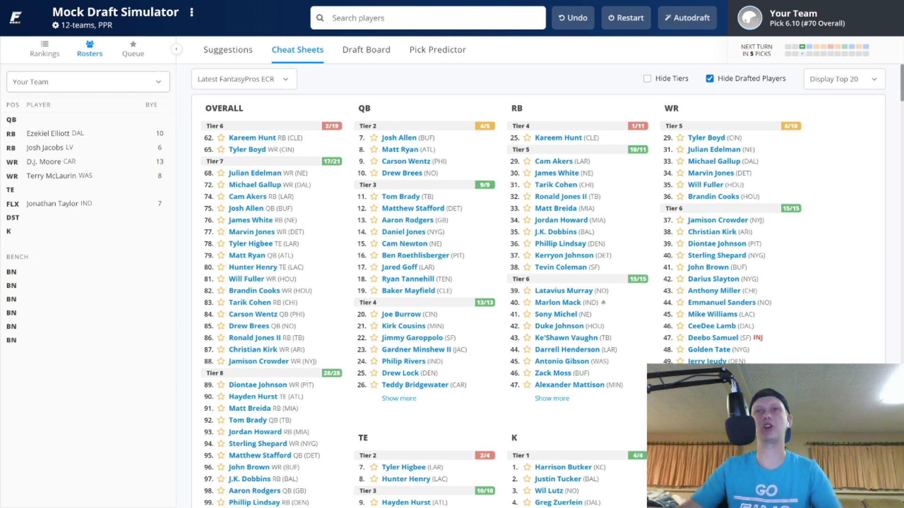
{"action": "left_click", "coordinate": [708, 137]}
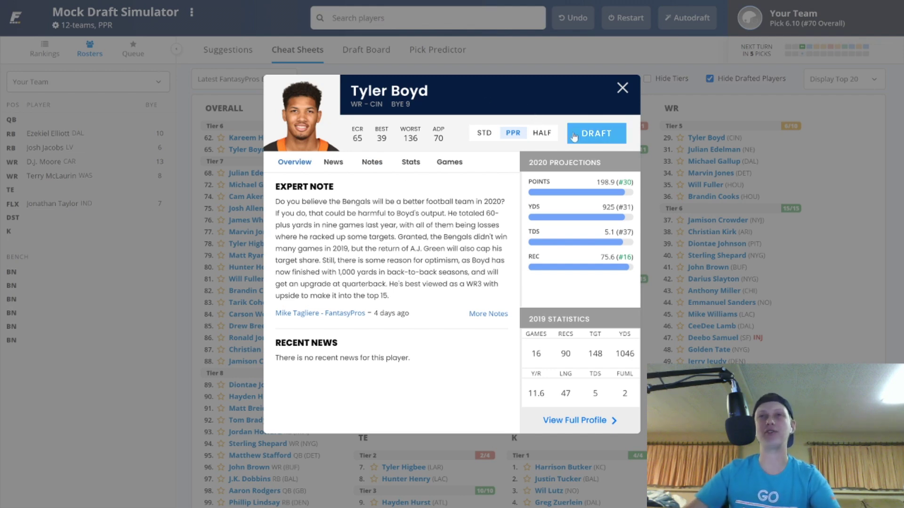
{"action": "left_click", "coordinate": [820, 212]}
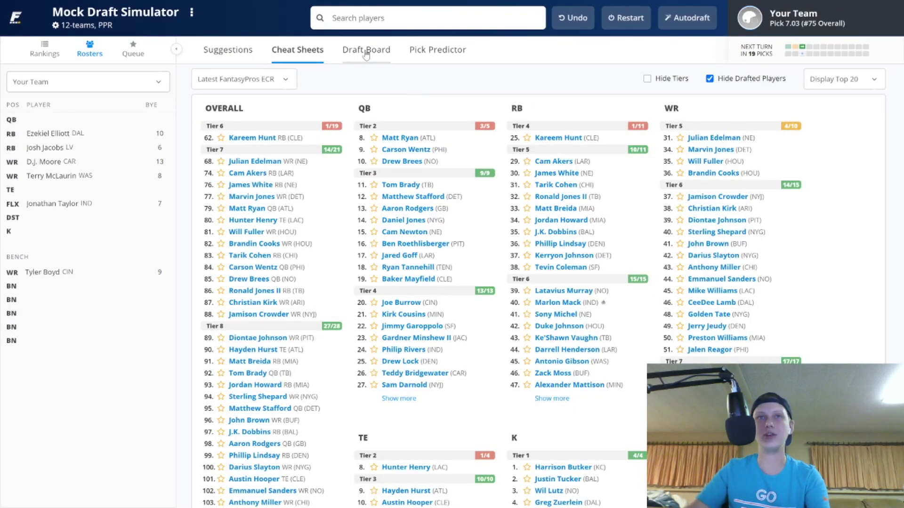
Step: Check the draft board and draft running back James White from the cheat sheets with pick 7.03
{"action": "left_click", "coordinate": [366, 51]}
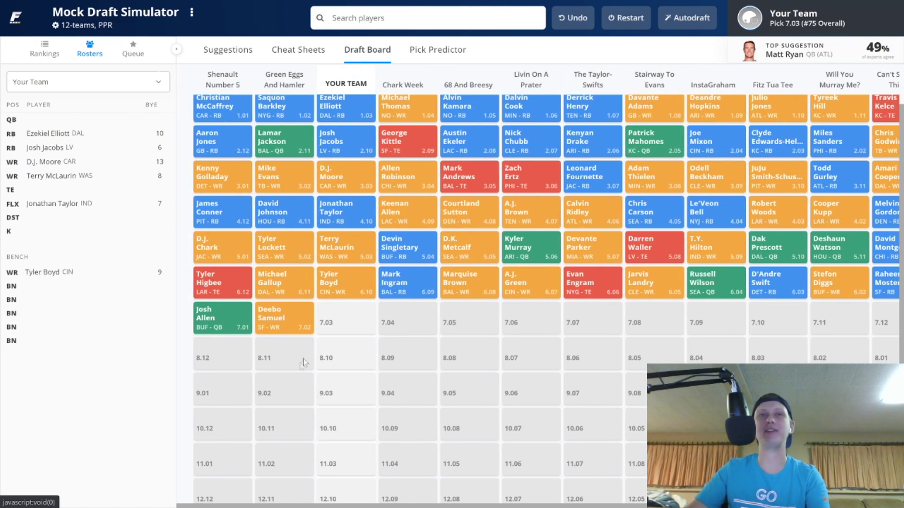
{"action": "left_click", "coordinate": [286, 57]}
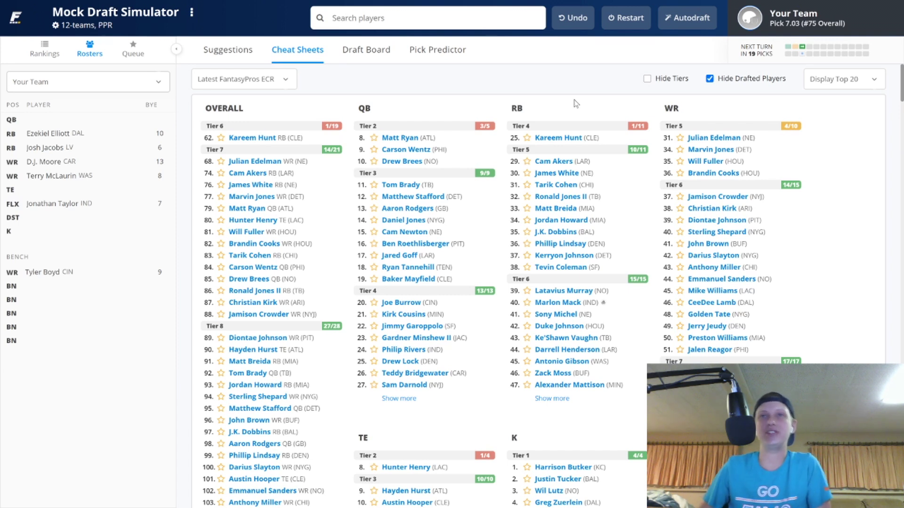
{"action": "left_click", "coordinate": [565, 175]}
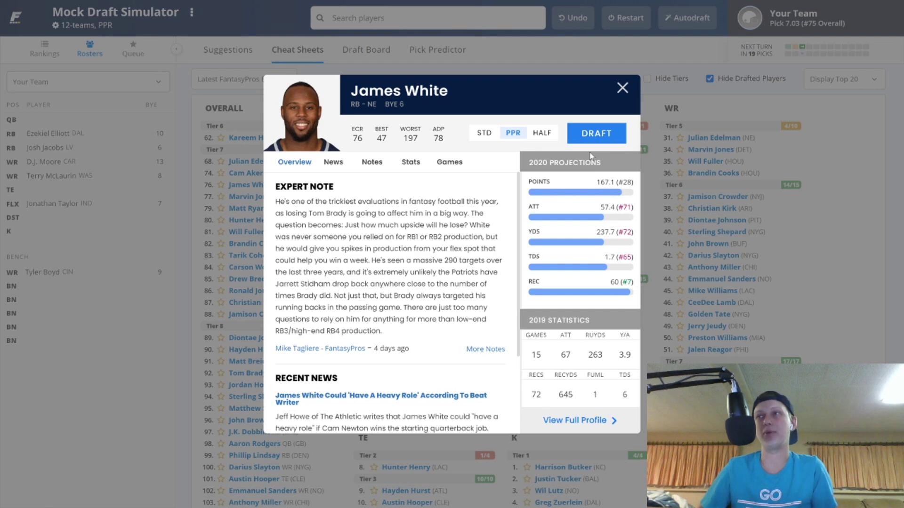
{"action": "left_click", "coordinate": [692, 167]}
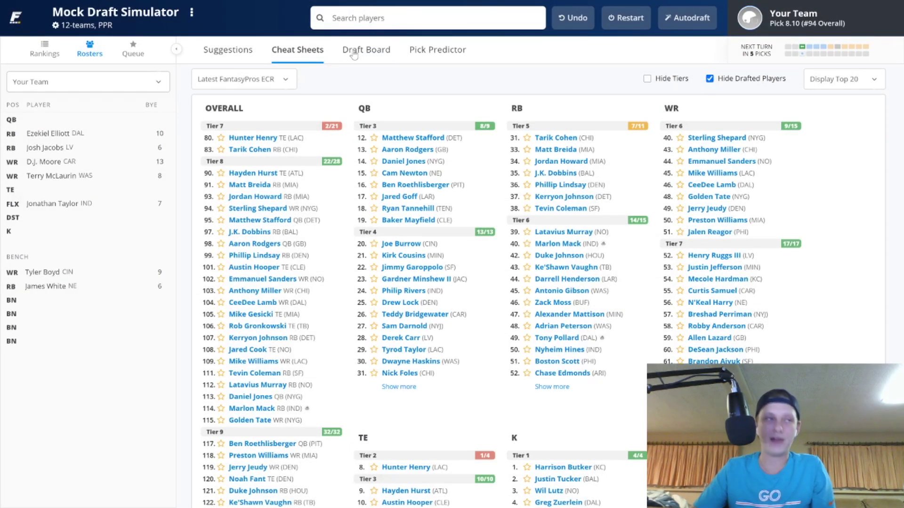
Step: Review all teams' picks through round eight on the draft board and draft running back Jordan Howard with pick 8.10
{"action": "left_click", "coordinate": [353, 53]}
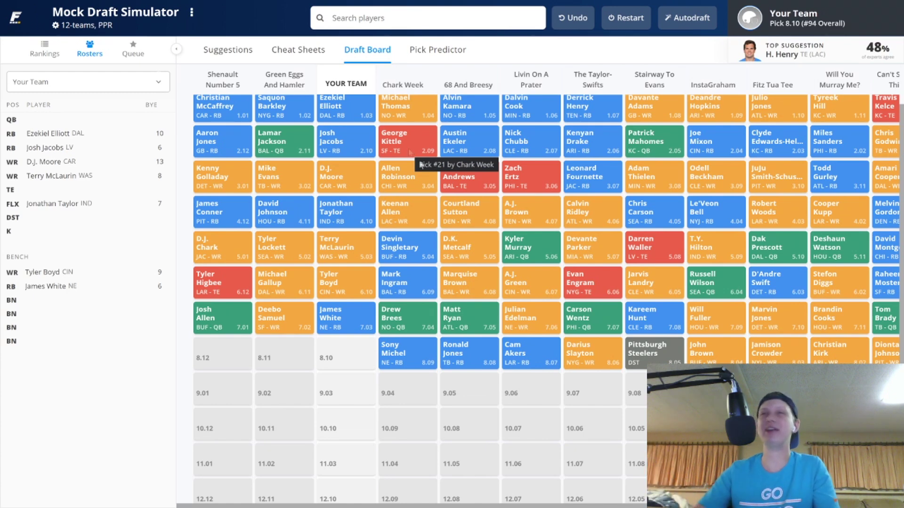
{"action": "scroll", "coordinate": [420, 228], "scroll_direction": "down", "scroll_amount": 1}
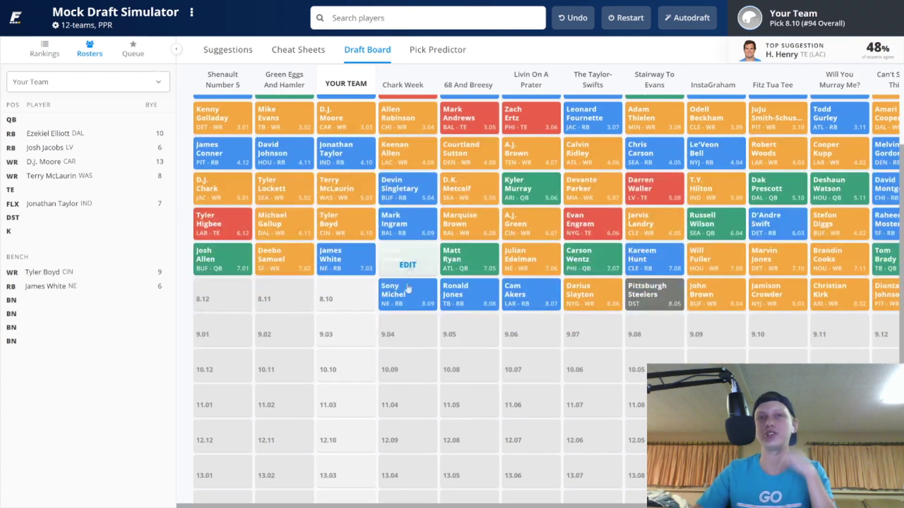
{"action": "left_click_drag", "start_coordinate": [398, 505], "coordinate": [439, 505]}
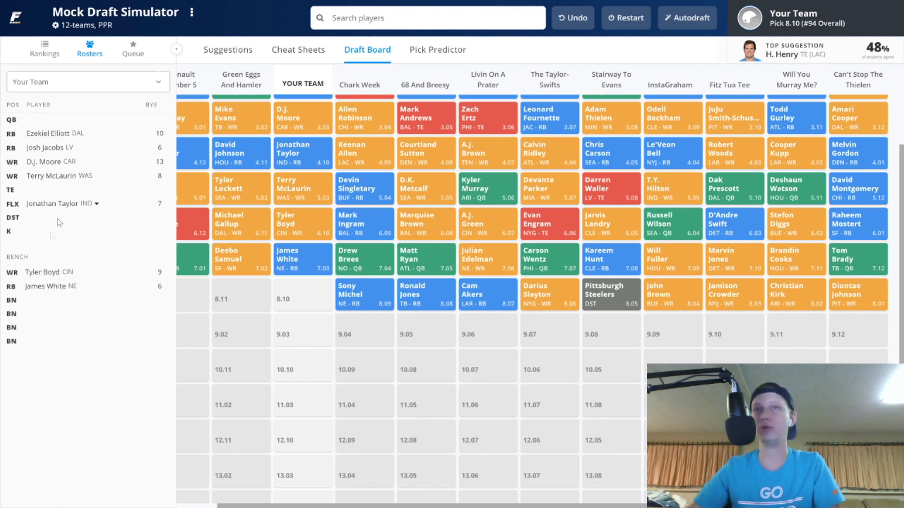
{"action": "scroll", "coordinate": [469, 467], "scroll_direction": "down", "scroll_amount": 2}
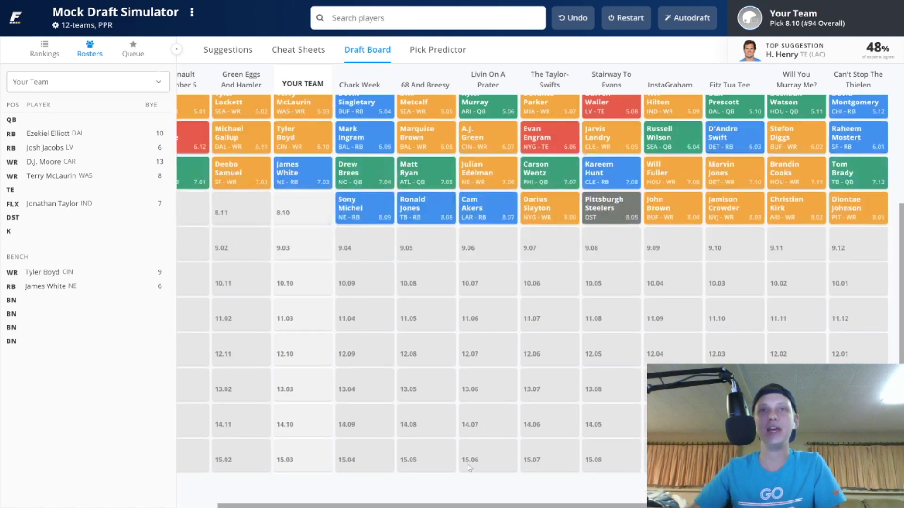
{"action": "scroll", "coordinate": [412, 443], "scroll_direction": "up", "scroll_amount": 1}
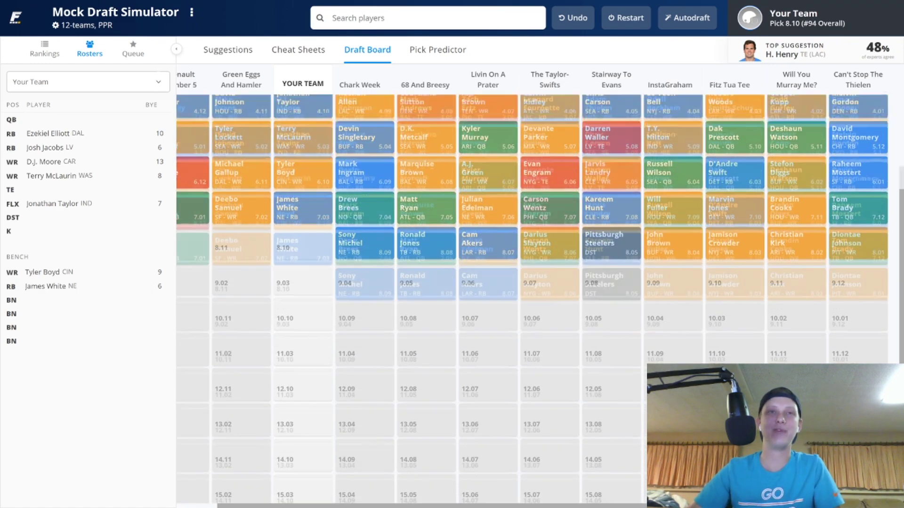
{"action": "scroll", "coordinate": [414, 417], "scroll_direction": "up", "scroll_amount": 2}
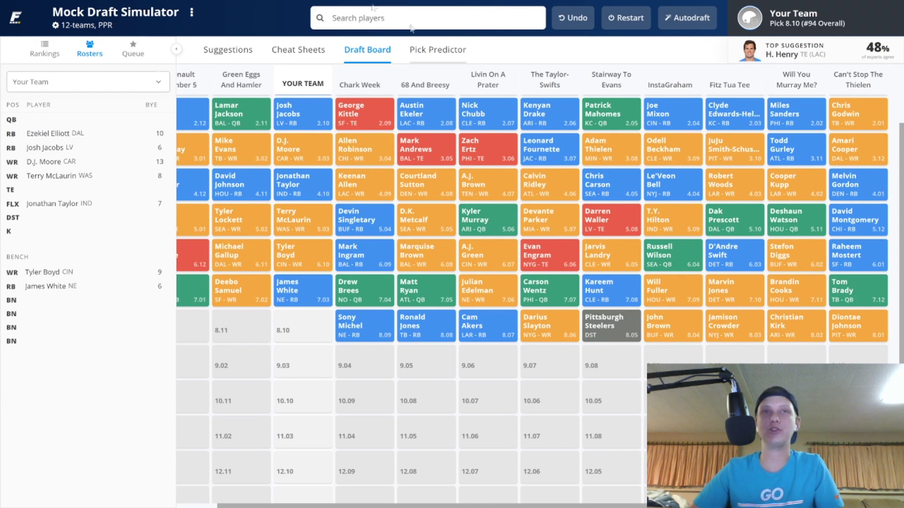
{"action": "left_click", "coordinate": [313, 51]}
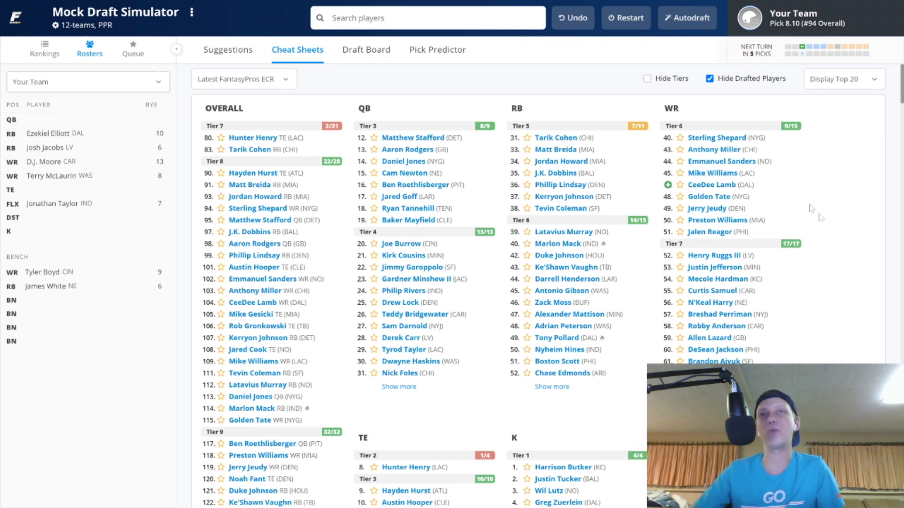
{"action": "left_click", "coordinate": [569, 163]}
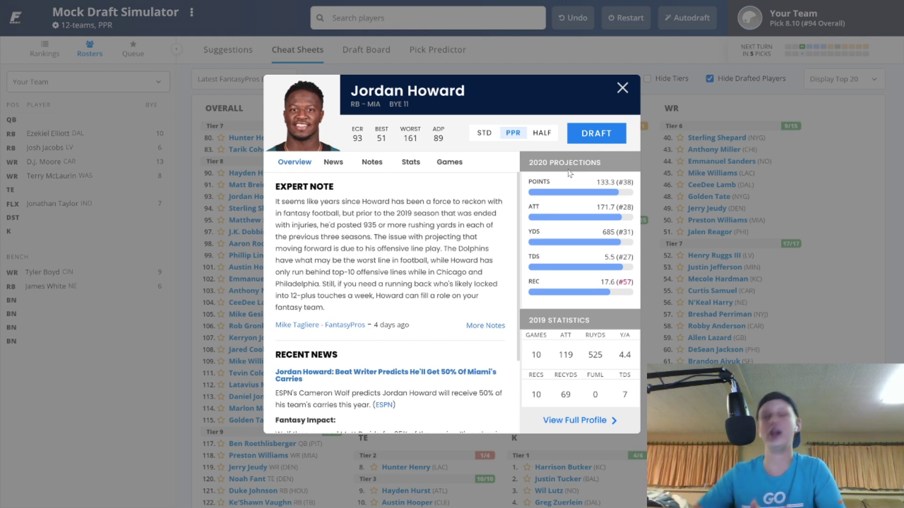
{"action": "left_click", "coordinate": [597, 136]}
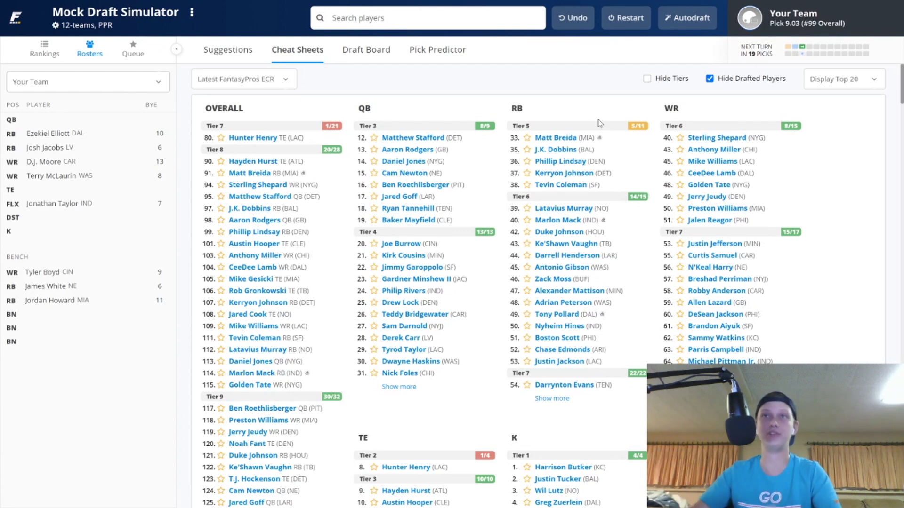
Step: Check the latest picks on the draft board and draft tight end Hayden Hurst from the cheat sheets with pick 9.03
{"action": "left_click", "coordinate": [369, 51]}
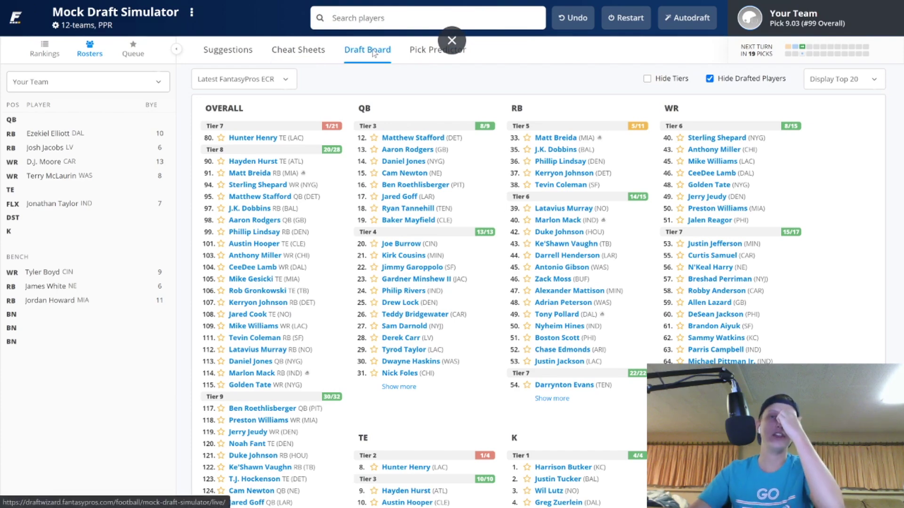
{"action": "scroll", "coordinate": [387, 458], "scroll_direction": "left", "scroll_amount": 1}
{"action": "scroll", "coordinate": [414, 358], "scroll_direction": "down", "scroll_amount": 2}
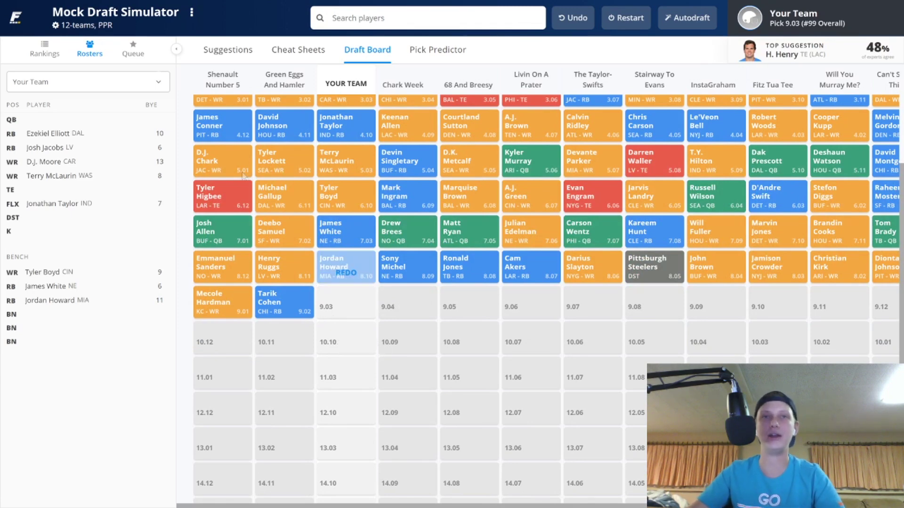
{"action": "left_click", "coordinate": [295, 52]}
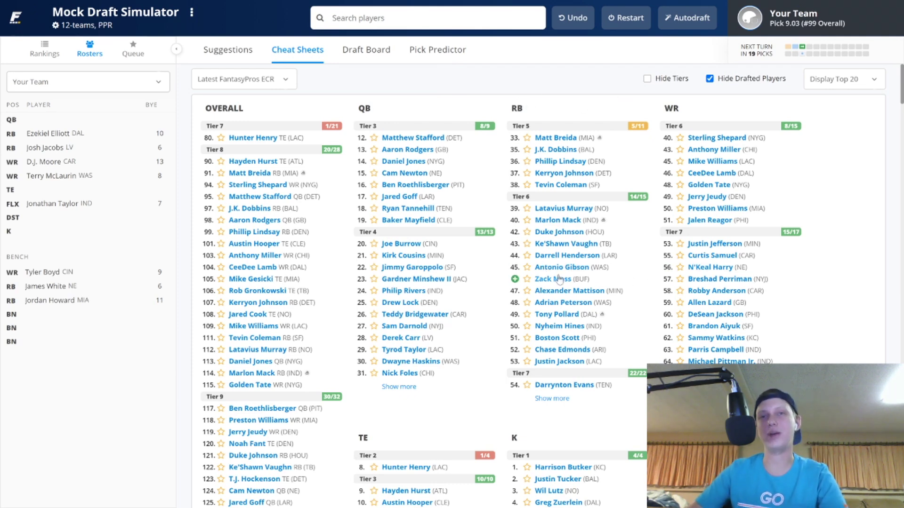
{"action": "scroll", "coordinate": [560, 280], "scroll_direction": "down", "scroll_amount": 1}
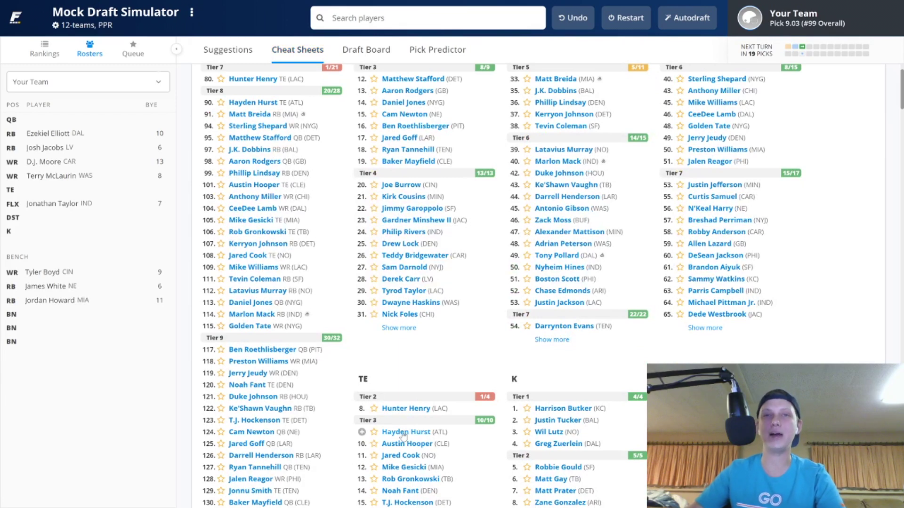
{"action": "left_click", "coordinate": [396, 438]}
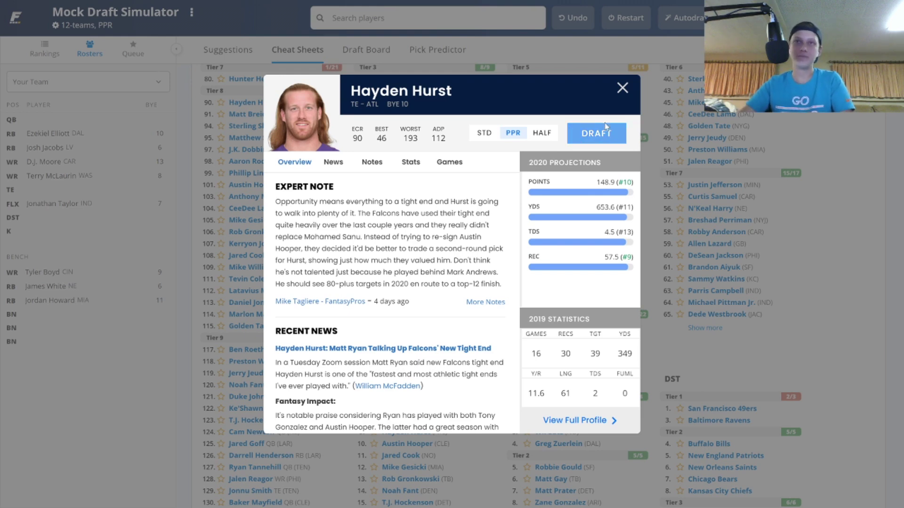
{"action": "left_click", "coordinate": [595, 133]}
{"action": "scroll", "coordinate": [515, 170], "scroll_direction": "up", "scroll_amount": 2}
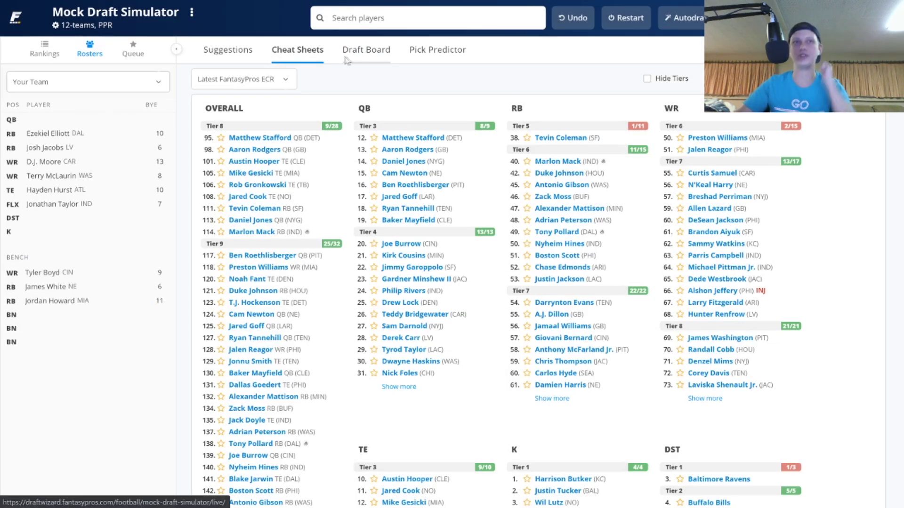
Step: Review the round nine and ten picks on the draft board and draft wide receiver N'Keal Harry with pick 10.10
{"action": "left_click", "coordinate": [366, 49]}
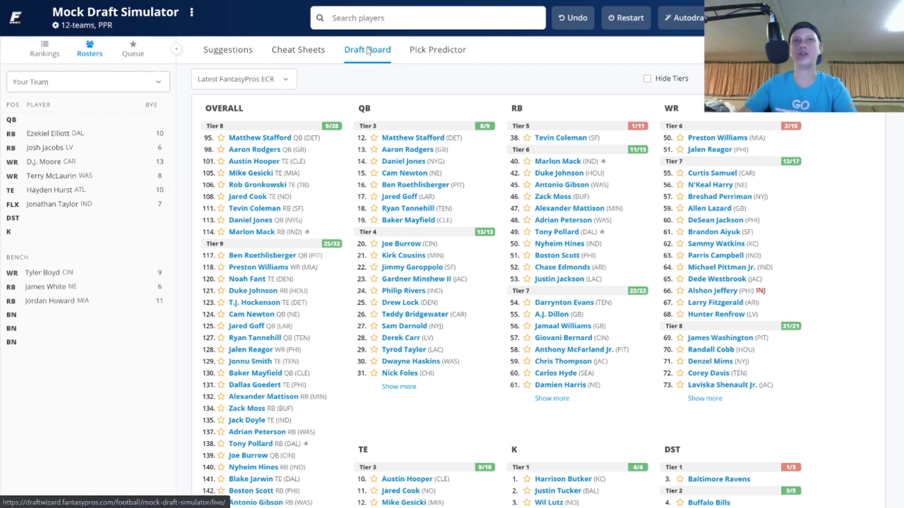
{"action": "scroll", "coordinate": [469, 420], "scroll_direction": "down", "scroll_amount": 2}
{"action": "scroll", "coordinate": [471, 448], "scroll_direction": "right", "scroll_amount": 1}
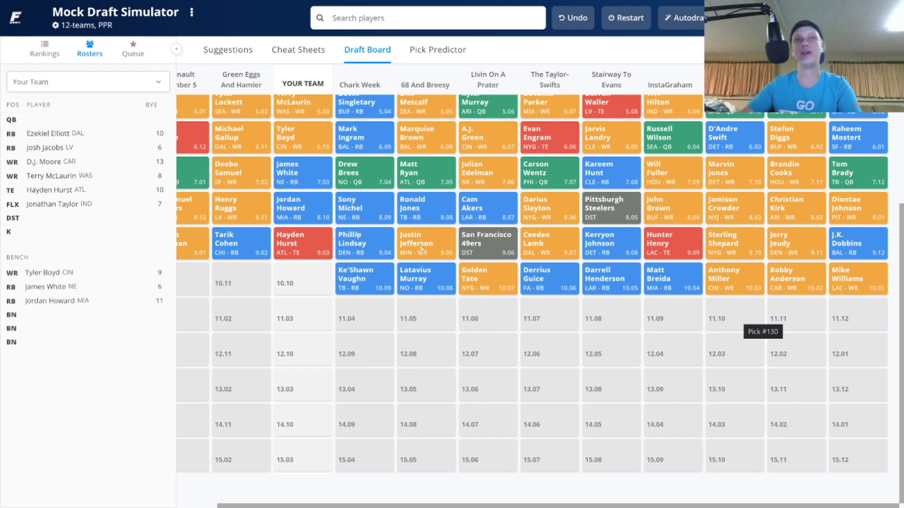
{"action": "left_click", "coordinate": [308, 52]}
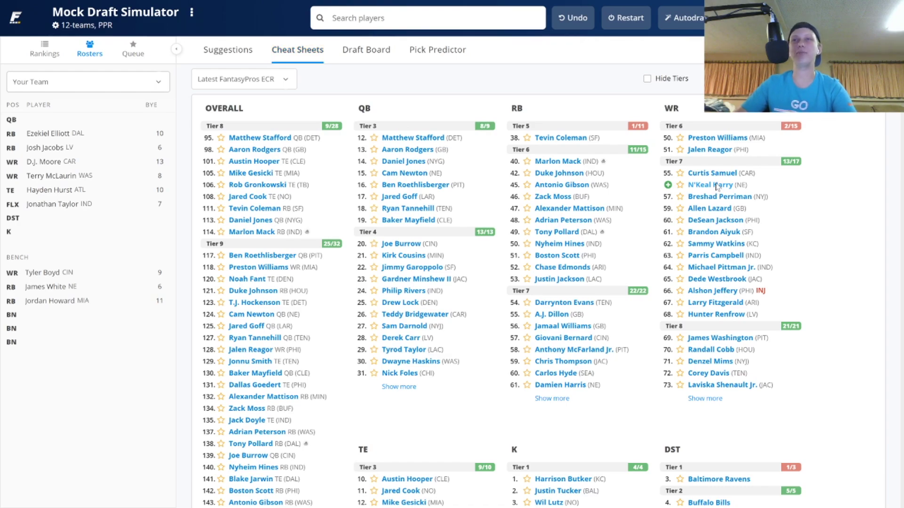
{"action": "left_click", "coordinate": [716, 186]}
{"action": "left_click", "coordinate": [597, 131]}
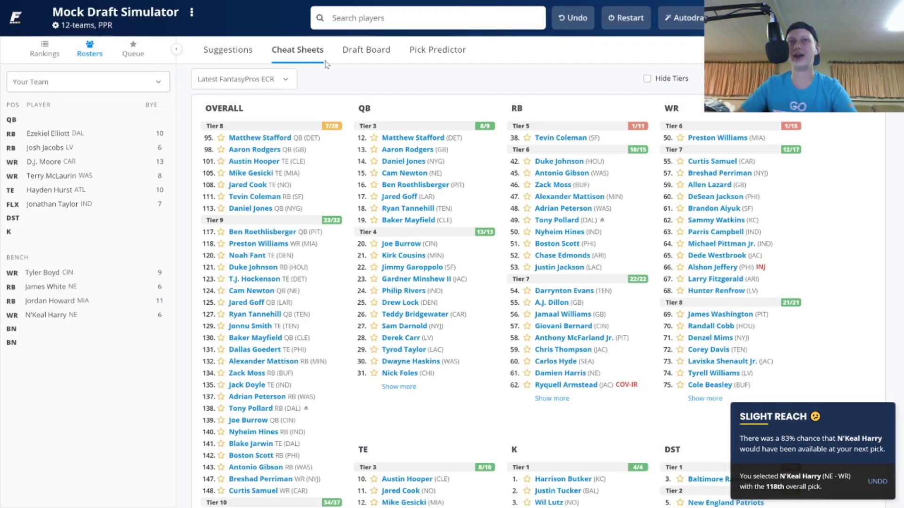
Step: Check the draft board and the expanded wide receiver rankings, and draft running back Zack Moss with pick 11.03
{"action": "left_click", "coordinate": [356, 57]}
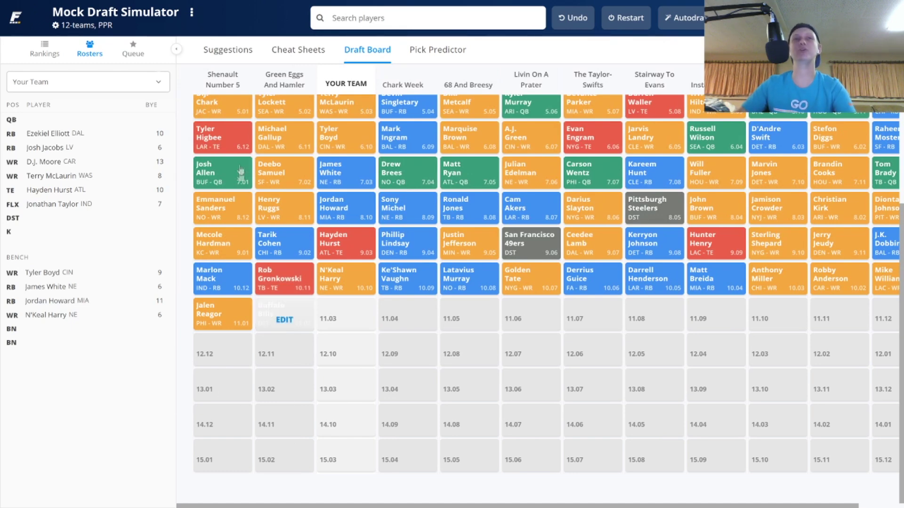
{"action": "left_click", "coordinate": [291, 60]}
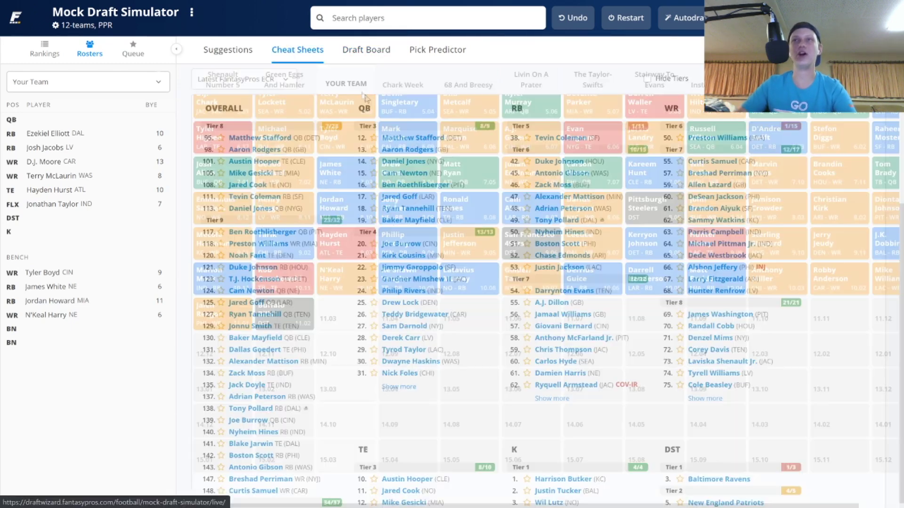
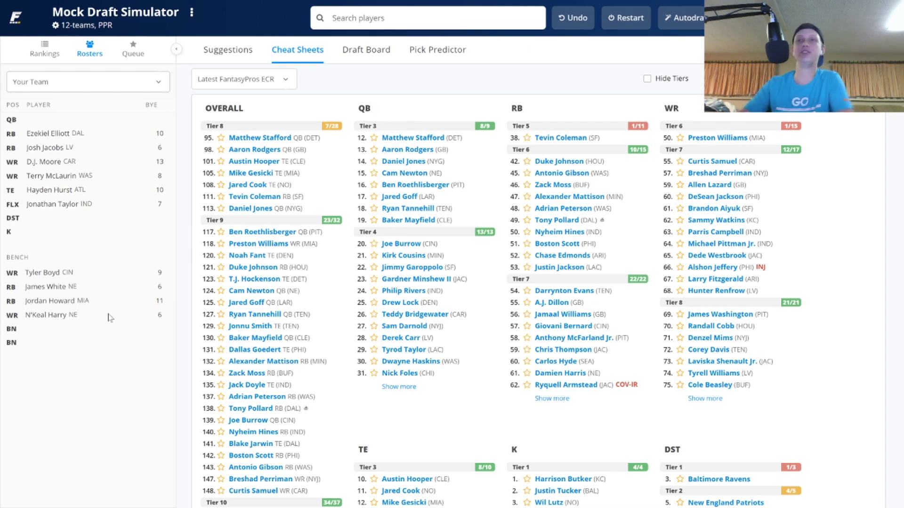
{"action": "left_click", "coordinate": [716, 399]}
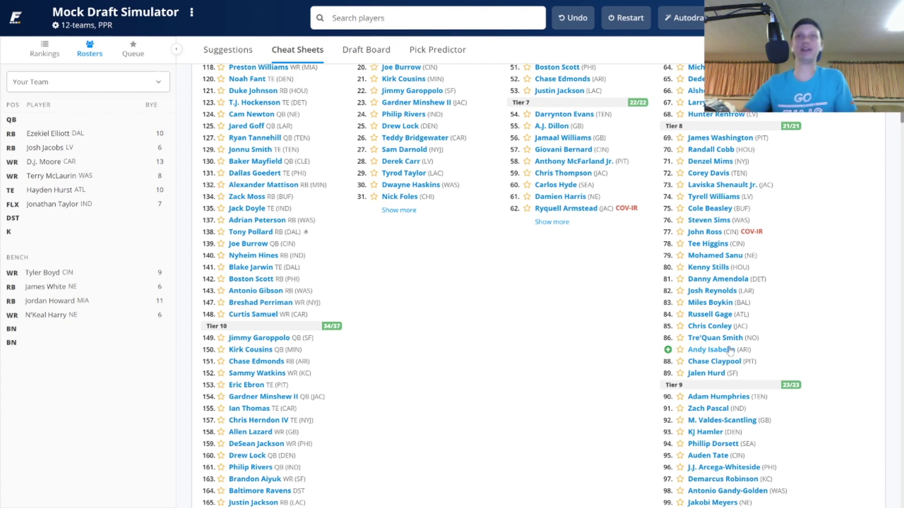
{"action": "scroll", "coordinate": [730, 351], "scroll_direction": "up", "scroll_amount": 5}
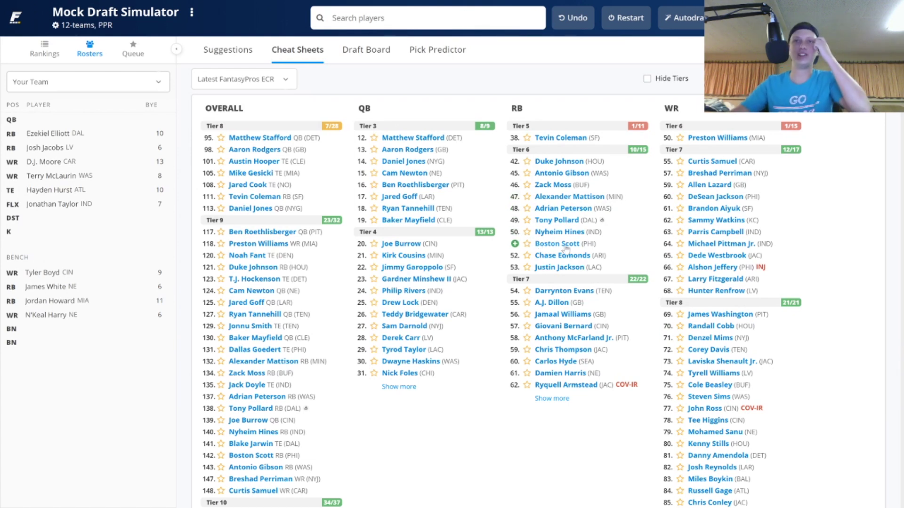
{"action": "left_click", "coordinate": [550, 186]}
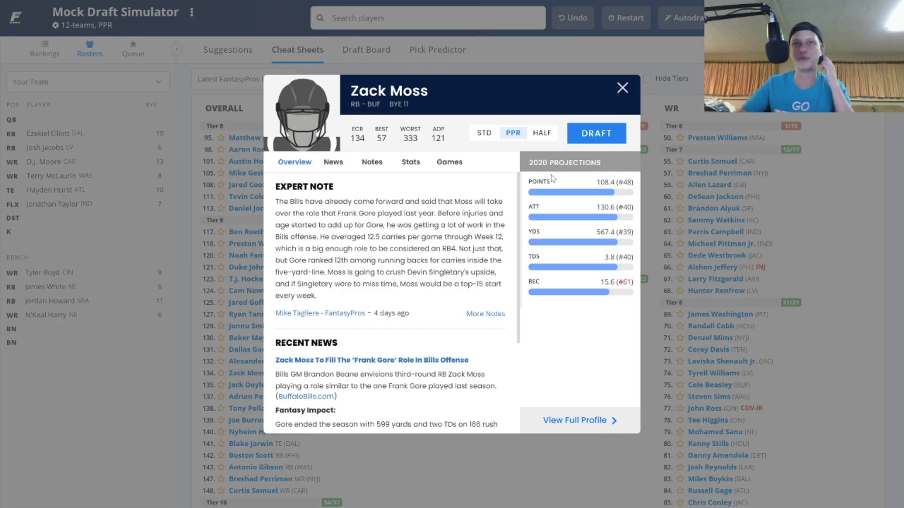
{"action": "key", "text": "Escape"}
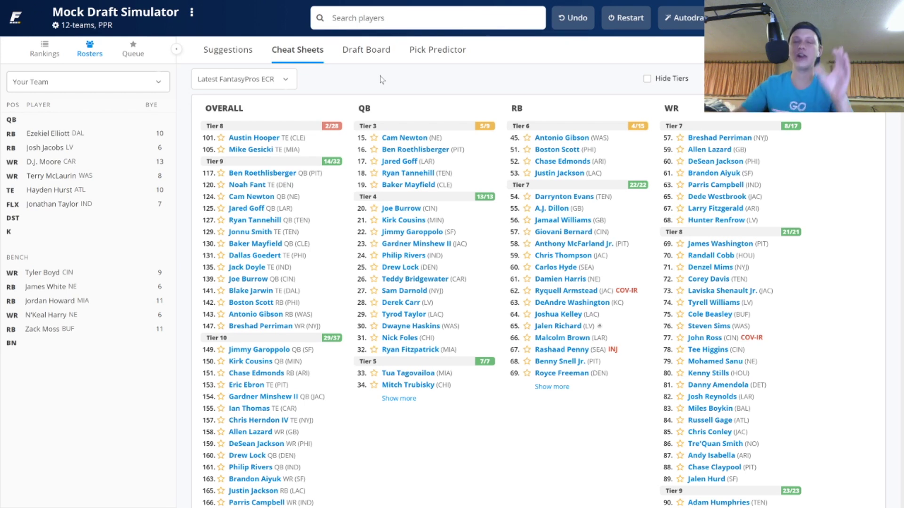
Step: Review the round eleven and twelve picks on the draft board and draft quarterback Cam Newton from the cheat sheets with pick 12.10
{"action": "left_click", "coordinate": [380, 51]}
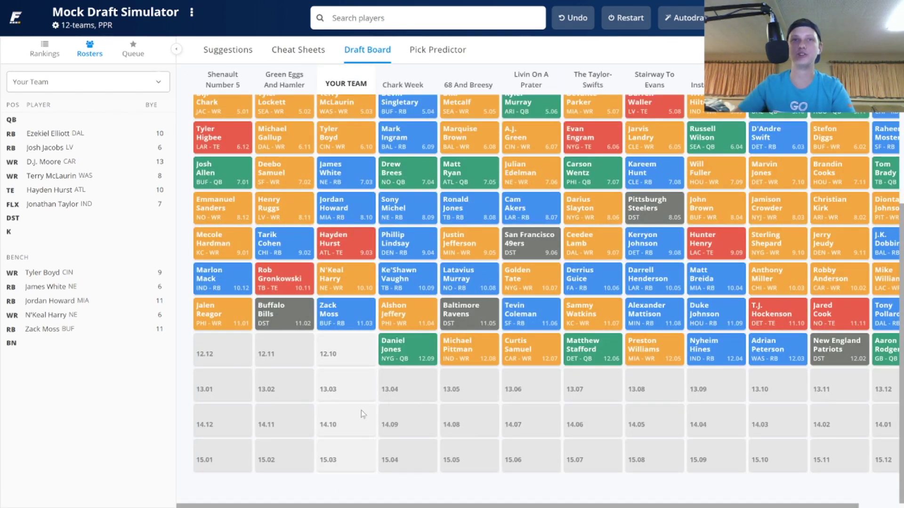
{"action": "left_click_drag", "start_coordinate": [409, 506], "coordinate": [449, 505]}
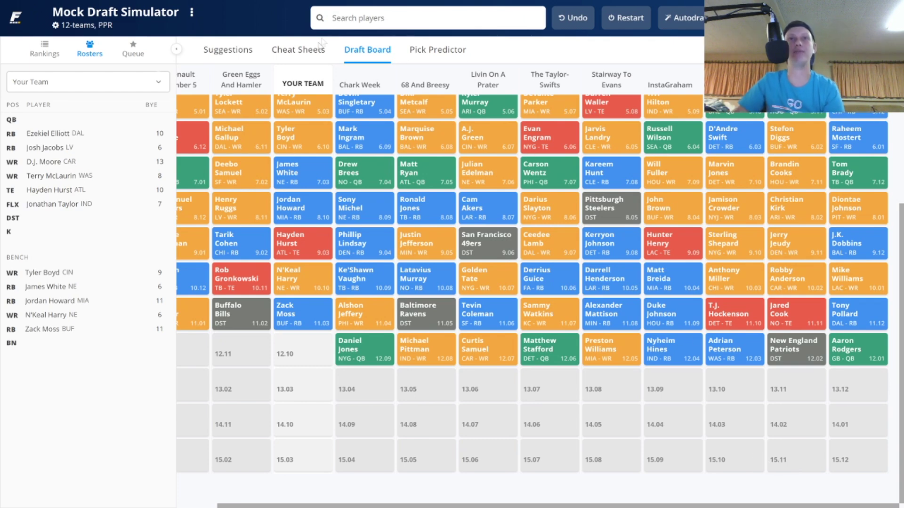
{"action": "left_click", "coordinate": [308, 58]}
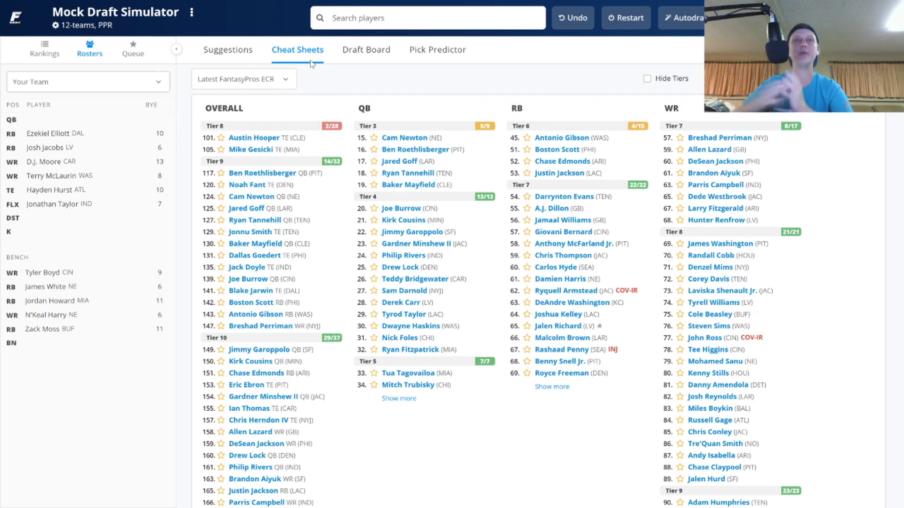
{"action": "left_click", "coordinate": [404, 138]}
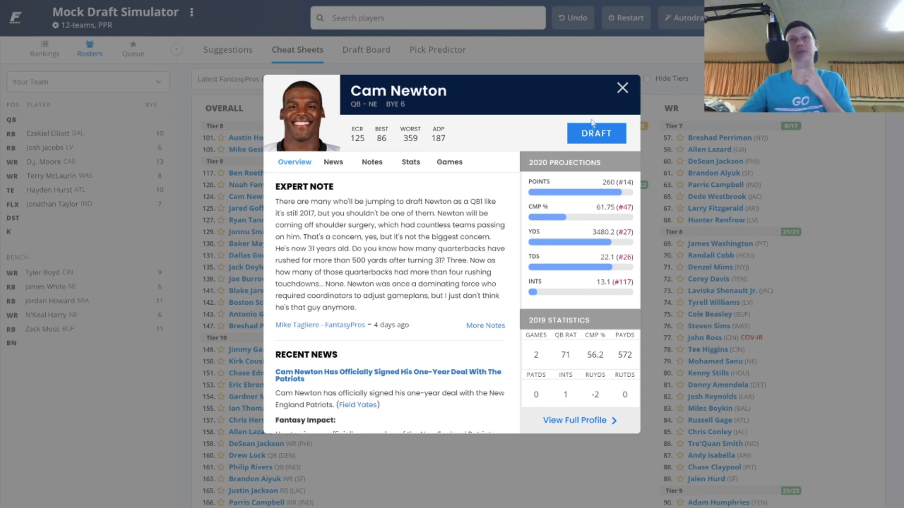
{"action": "left_click", "coordinate": [594, 134]}
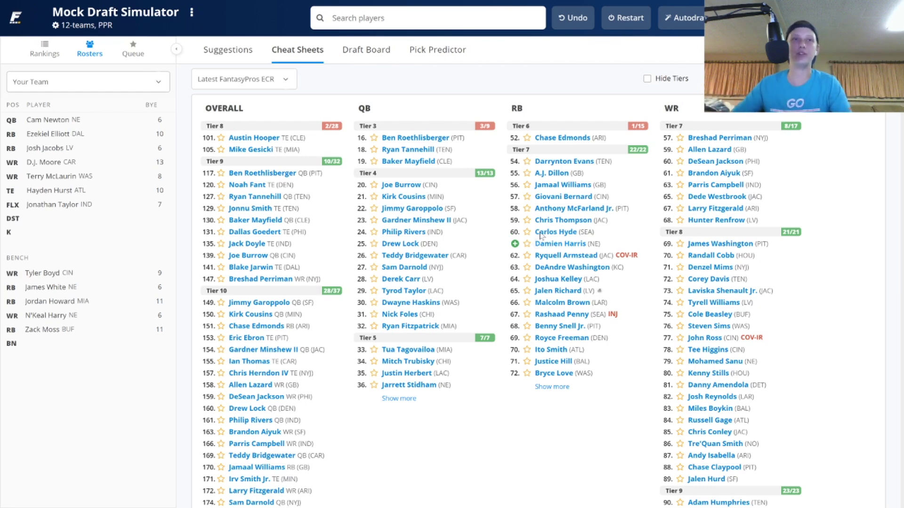
Step: Check the latest picks on the draft board and draft wide receiver Breshad Perriman from the cheat sheets with pick 13.03
{"action": "left_click", "coordinate": [367, 50]}
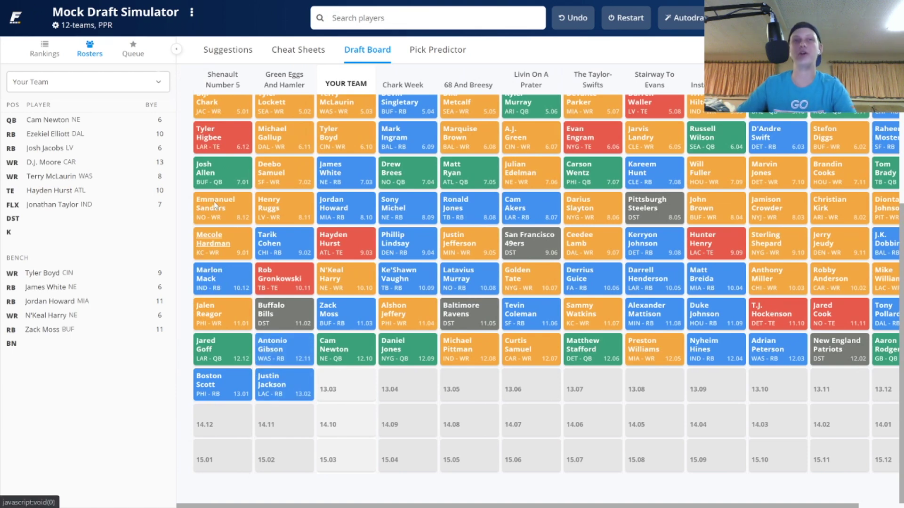
{"action": "left_click", "coordinate": [298, 50]}
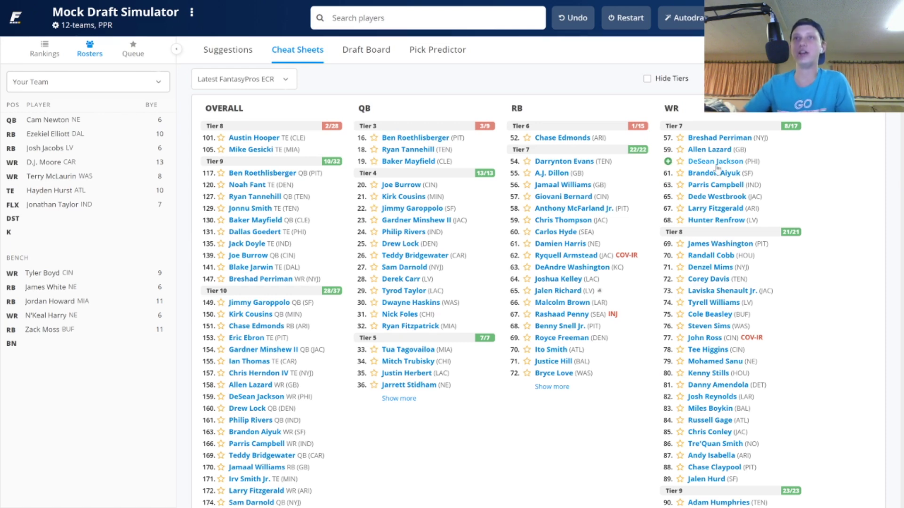
{"action": "left_click", "coordinate": [718, 137]}
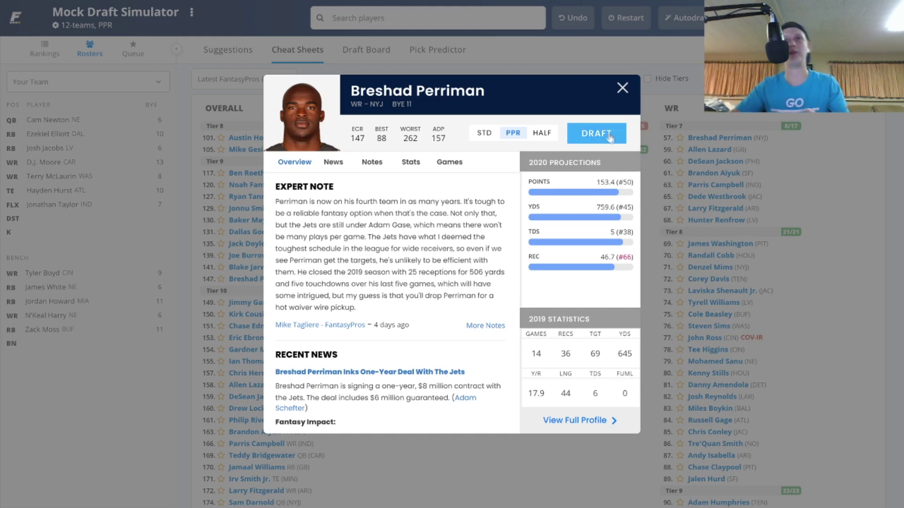
{"action": "left_click", "coordinate": [609, 136]}
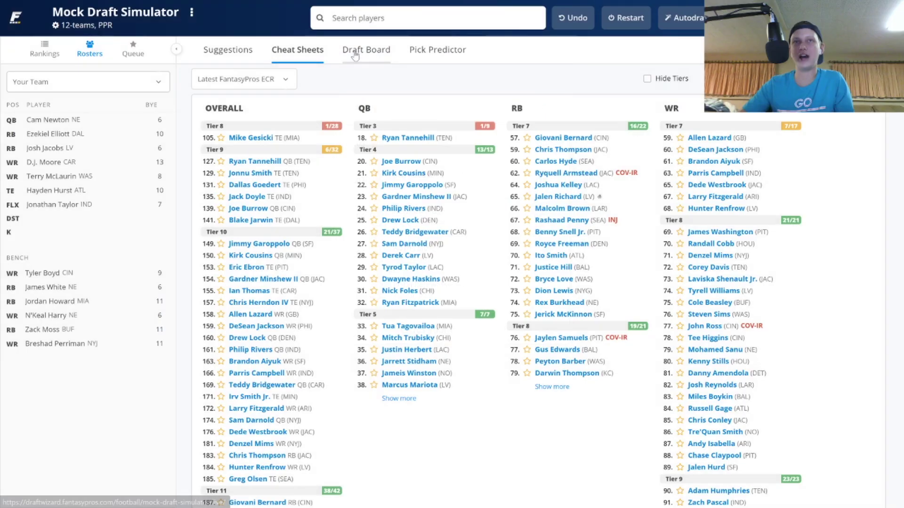
Step: Review the round thirteen and fourteen picks on the draft board and draft kicker Wil Lutz from the cheat sheets with pick 14.10
{"action": "left_click", "coordinate": [354, 49]}
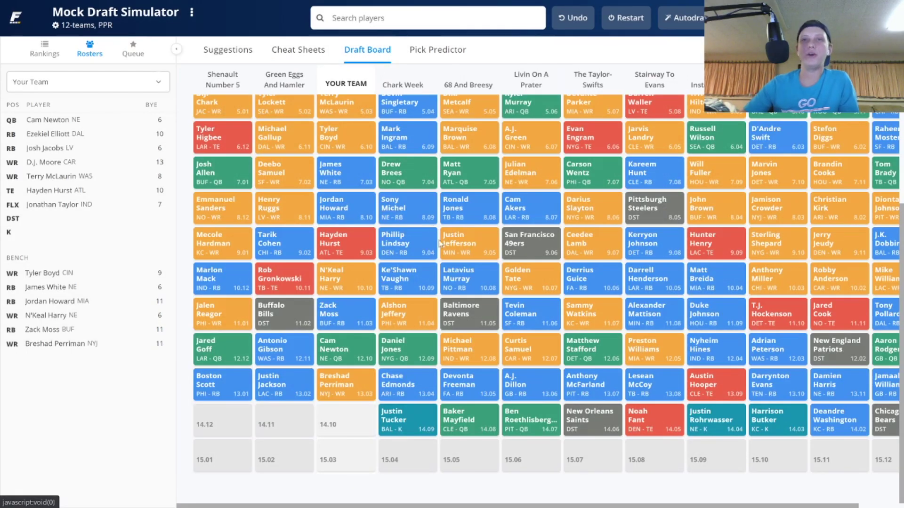
{"action": "left_click_drag", "start_coordinate": [405, 507], "coordinate": [447, 507]}
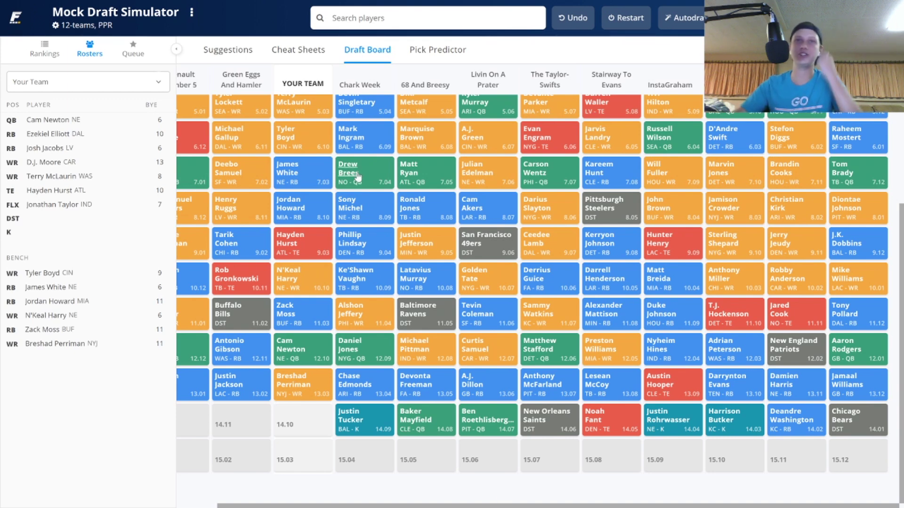
{"action": "left_click", "coordinate": [310, 58]}
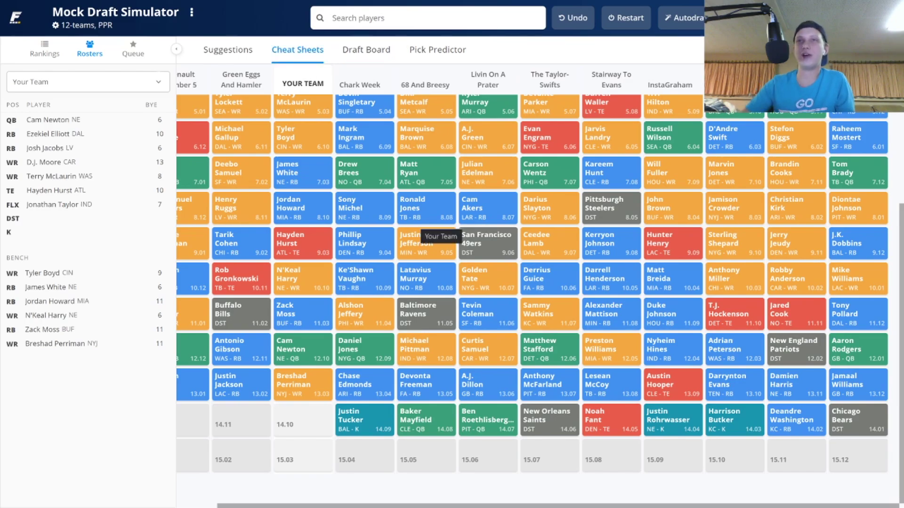
{"action": "scroll", "coordinate": [683, 314], "scroll_direction": "down", "scroll_amount": 15}
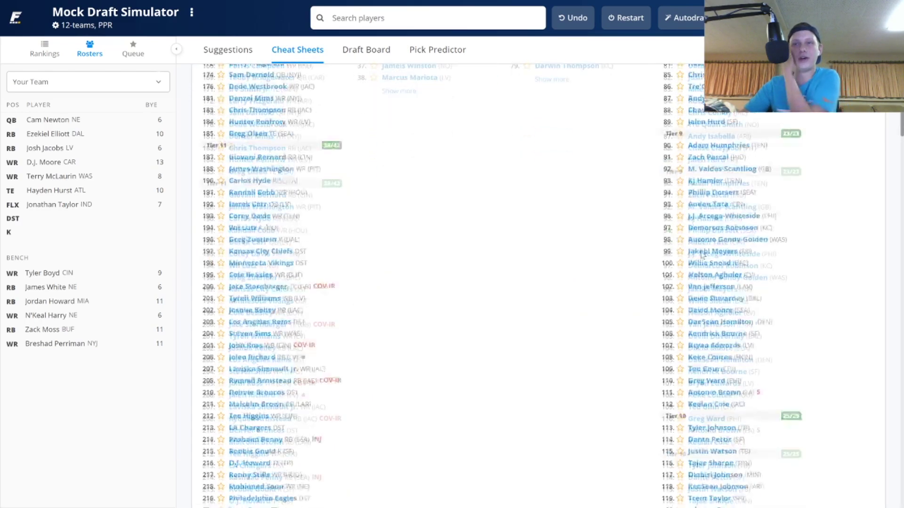
{"action": "scroll", "coordinate": [682, 314], "scroll_direction": "down", "scroll_amount": 10}
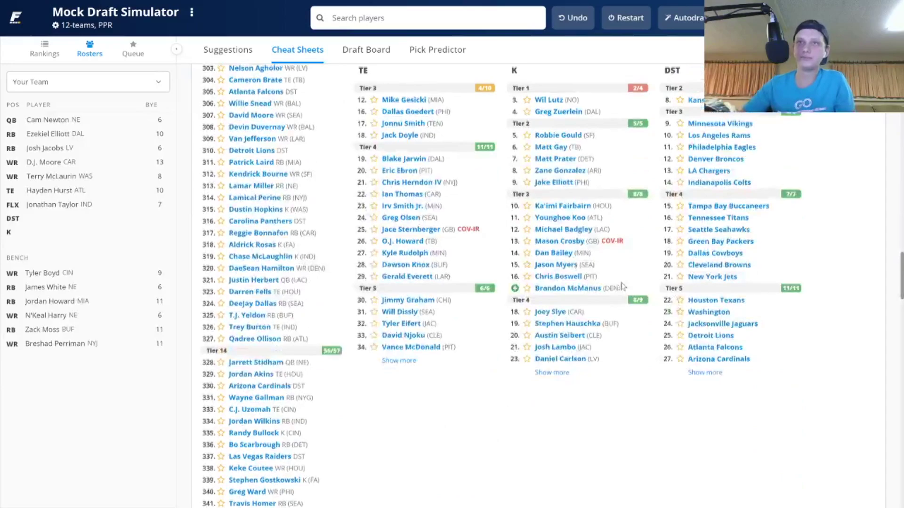
{"action": "scroll", "coordinate": [564, 235], "scroll_direction": "up", "scroll_amount": 1}
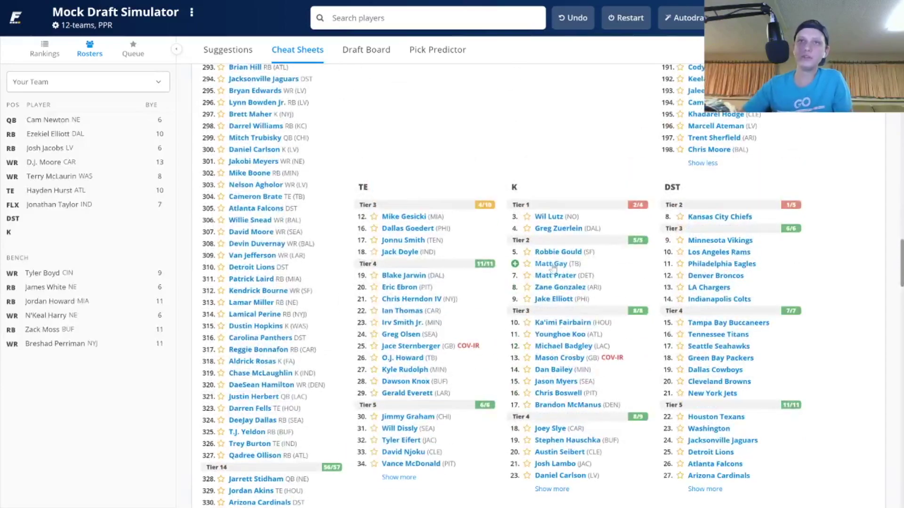
{"action": "left_click", "coordinate": [559, 217]}
{"action": "left_click", "coordinate": [759, 188]}
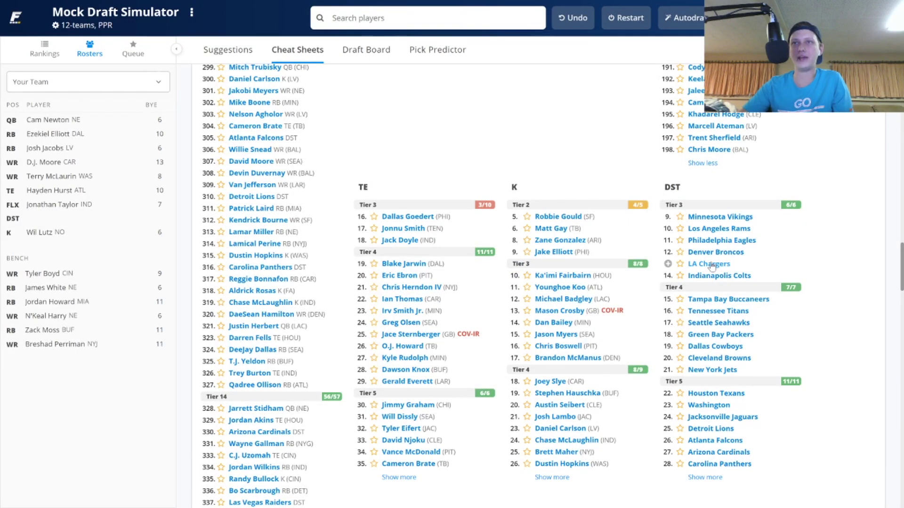
Step: Draft the Los Angeles Chargers defense from the cheat sheets with the final pick 15.03
{"action": "left_click", "coordinate": [711, 265]}
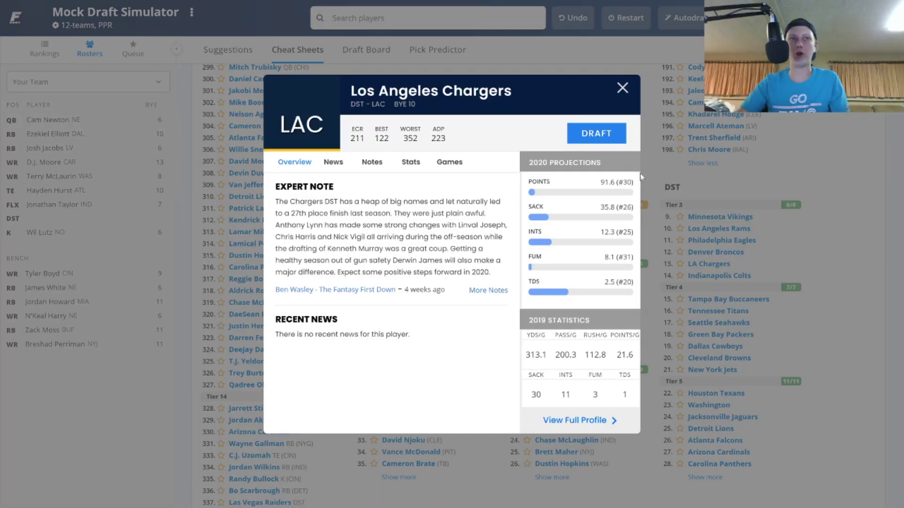
{"action": "left_click", "coordinate": [597, 134]}
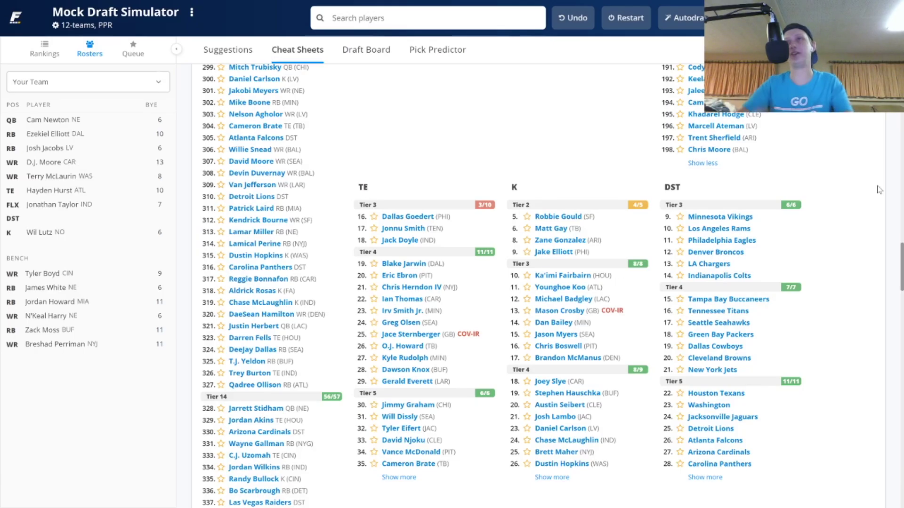